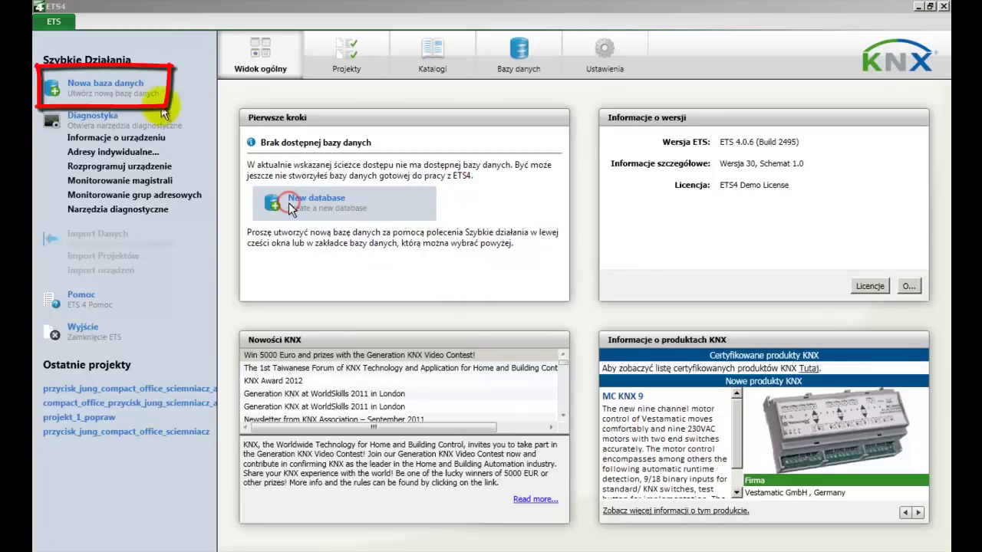
- Create a new database named budynki_inteligentne
left_click(128, 89)
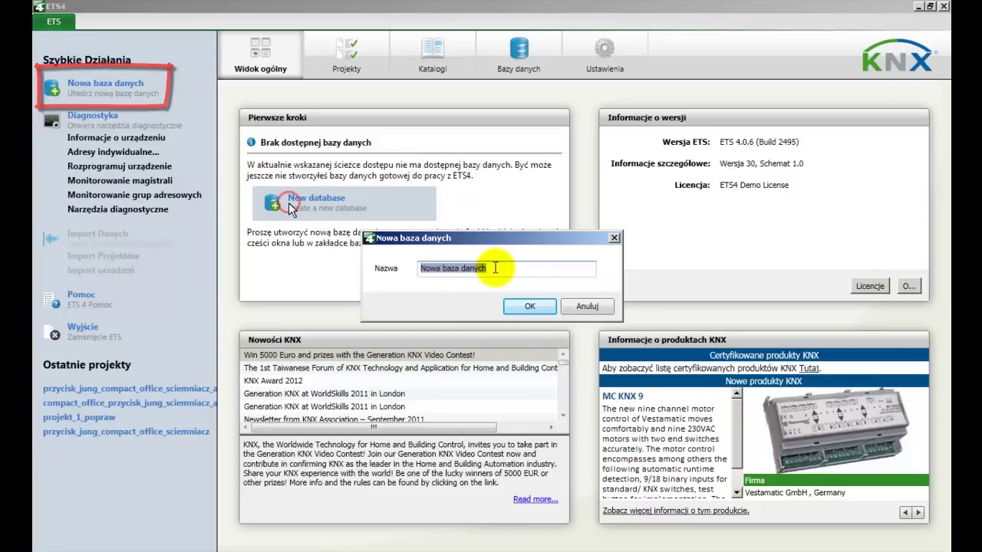
type("b")
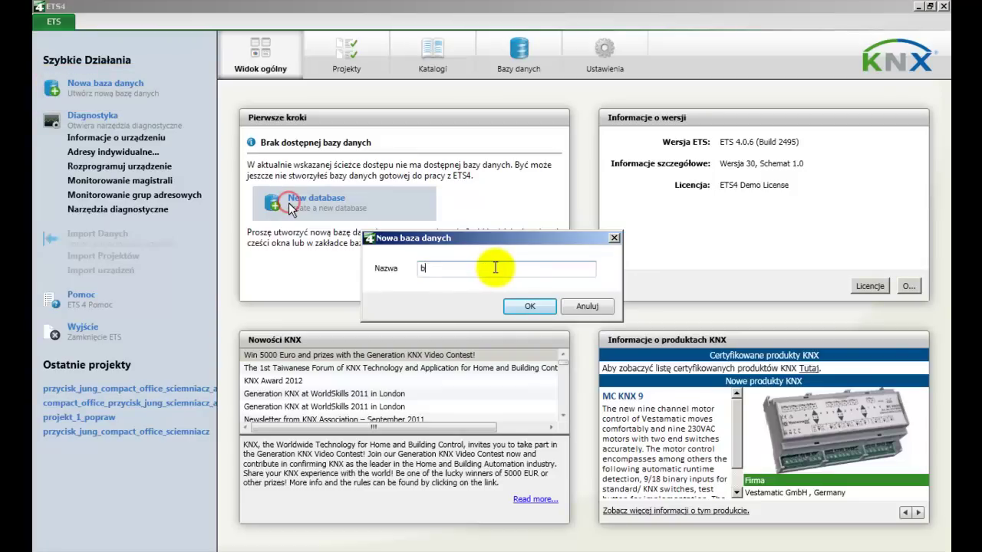
type("udynki_inteligentne")
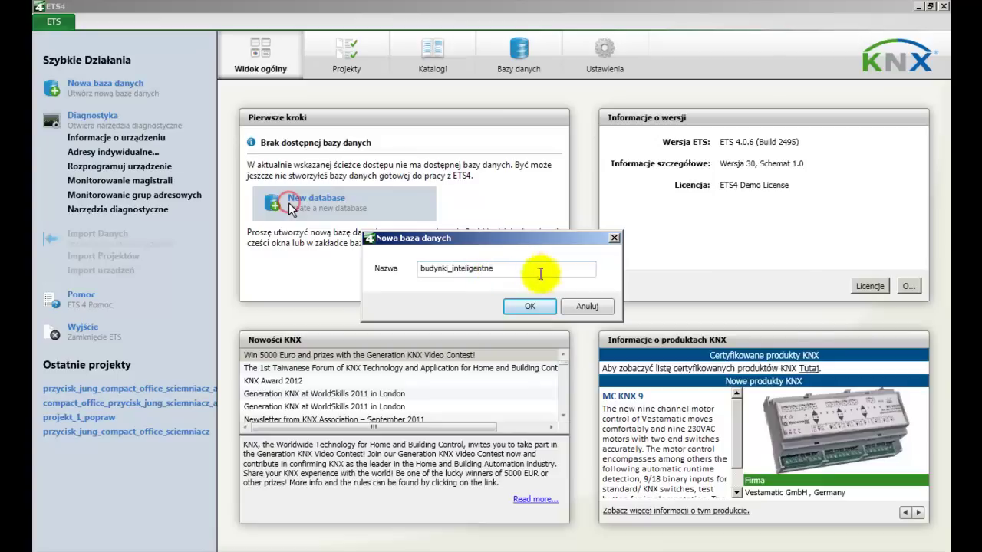
left_click(530, 306)
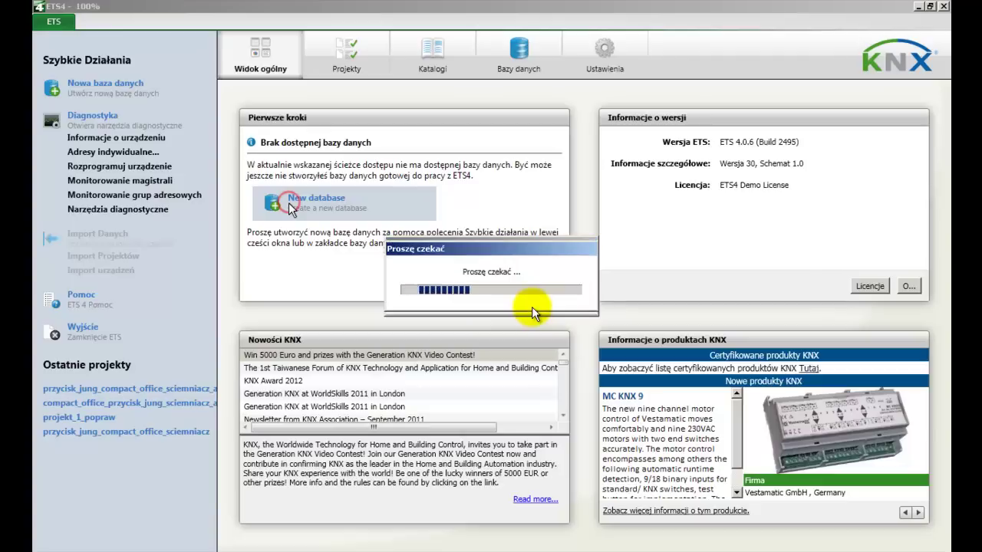
left_click(498, 302)
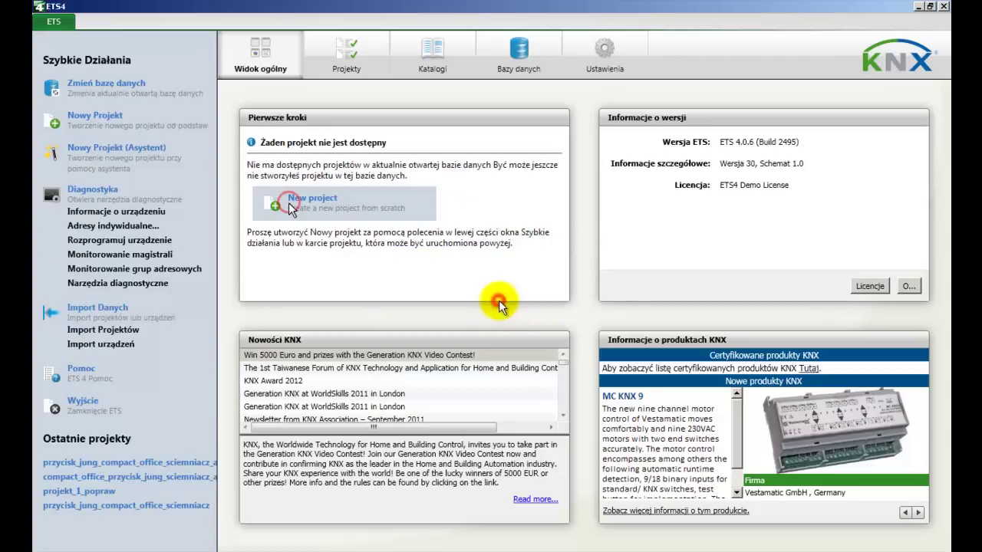
- Create a new project named przycisk_jung_compact_office_sciemniacz_abb with a two-level group address structure
left_click(111, 116)
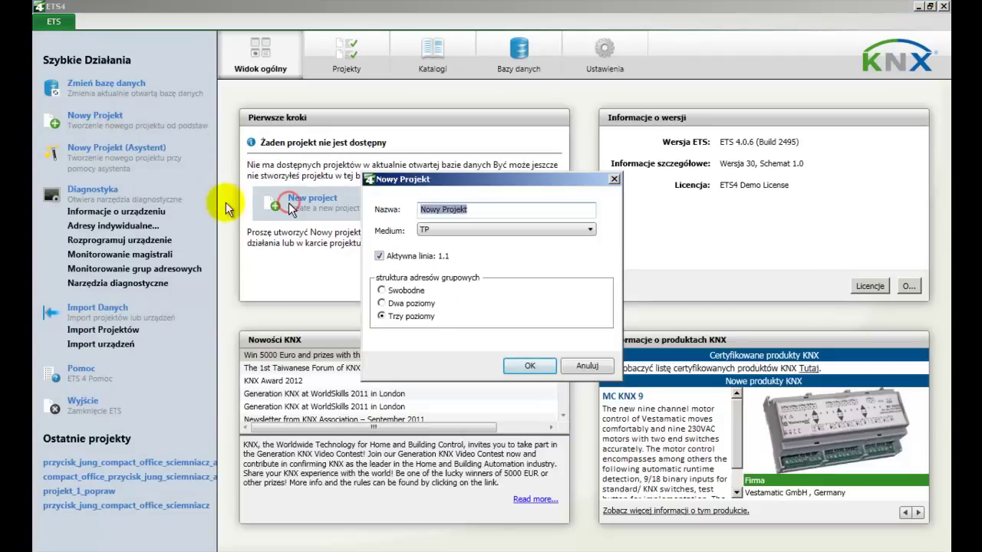
type("przycisk_jung")
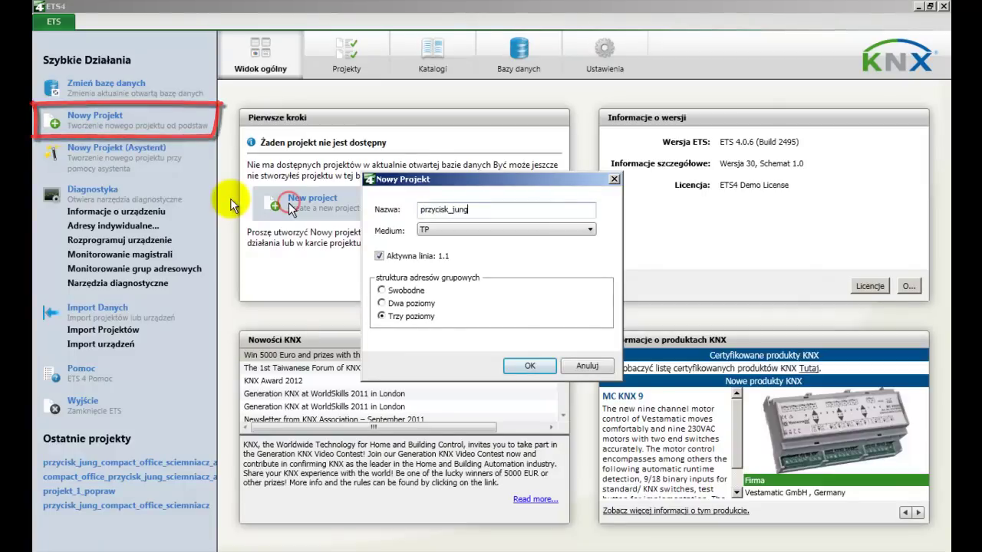
type("_compact_office")
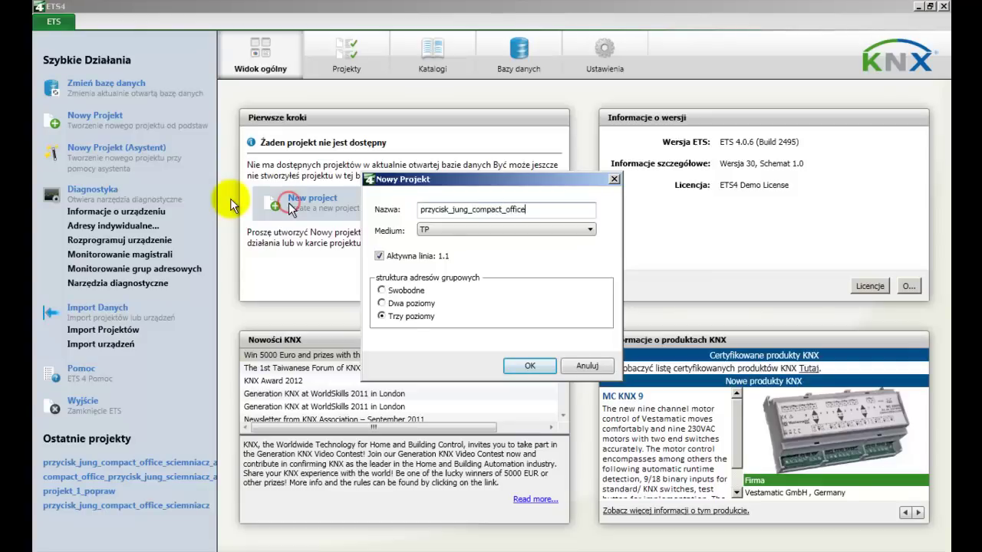
type("_sciemniacz_abb")
left_click(381, 303)
left_click(524, 365)
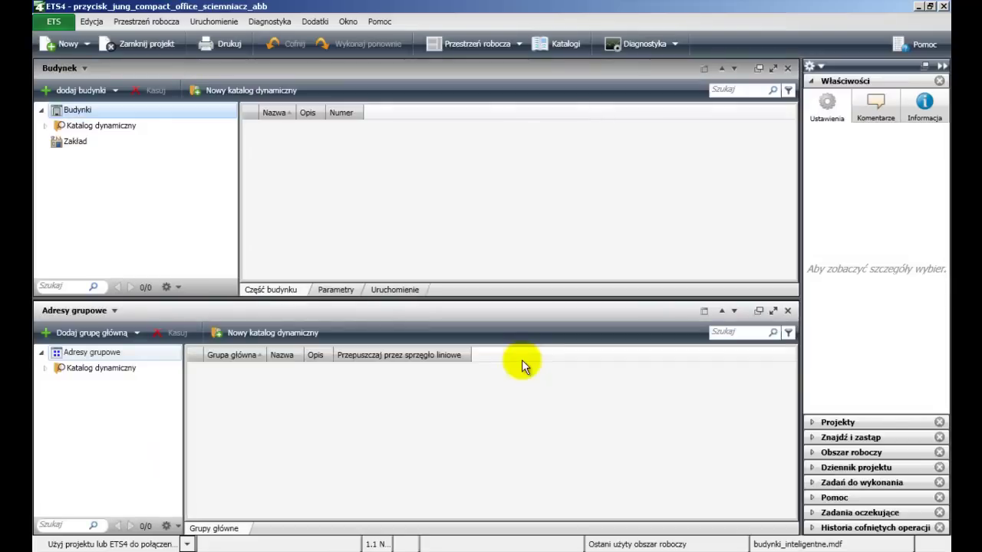
- Close the project and import all products in all languages from 6197_11.VD1 in the devices folder, without saving the converted file
left_click(161, 45)
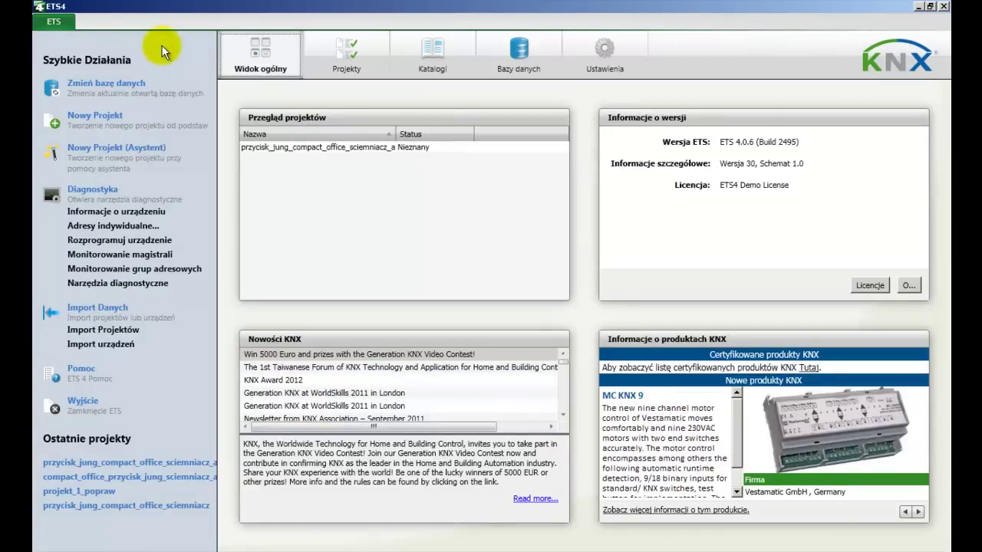
left_click(125, 345)
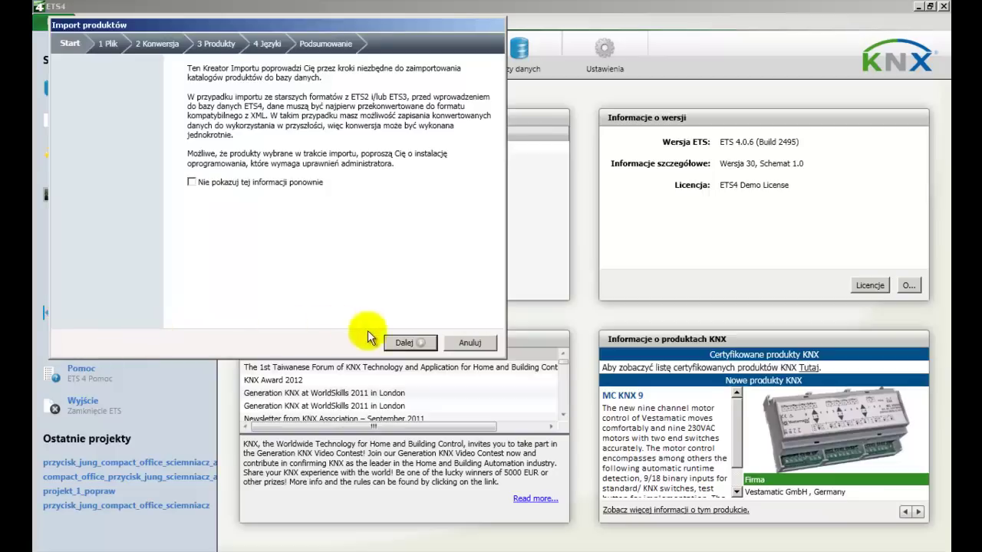
left_click(404, 343)
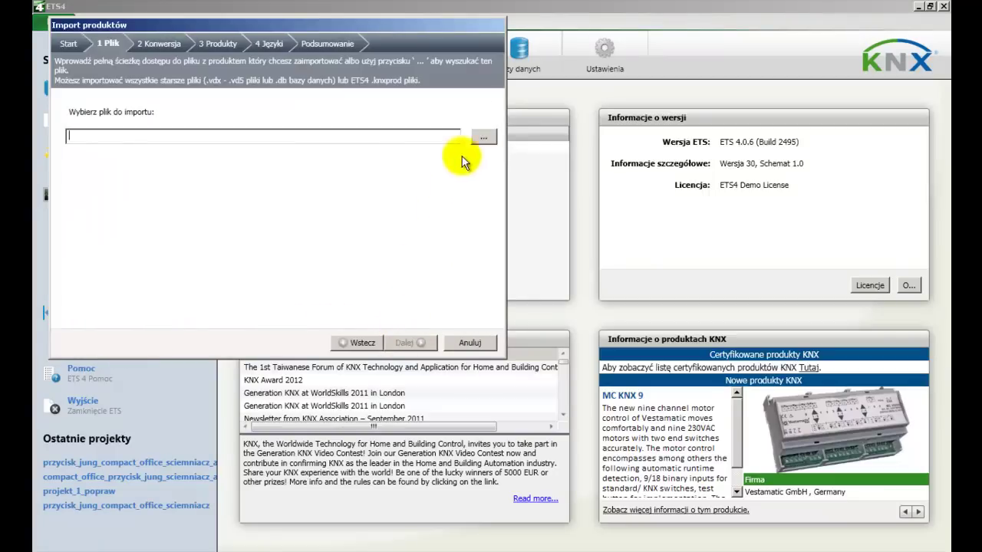
left_click(481, 142)
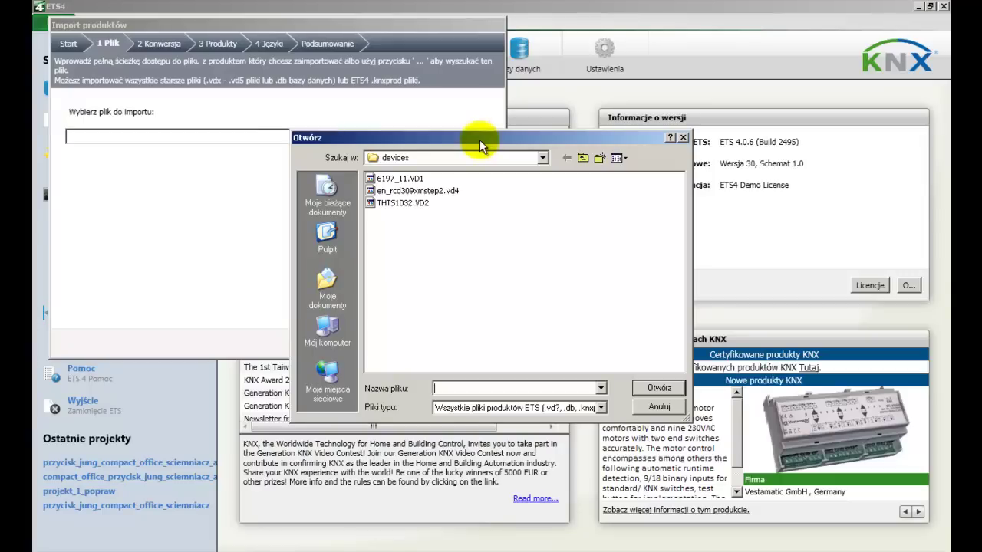
left_click(399, 178)
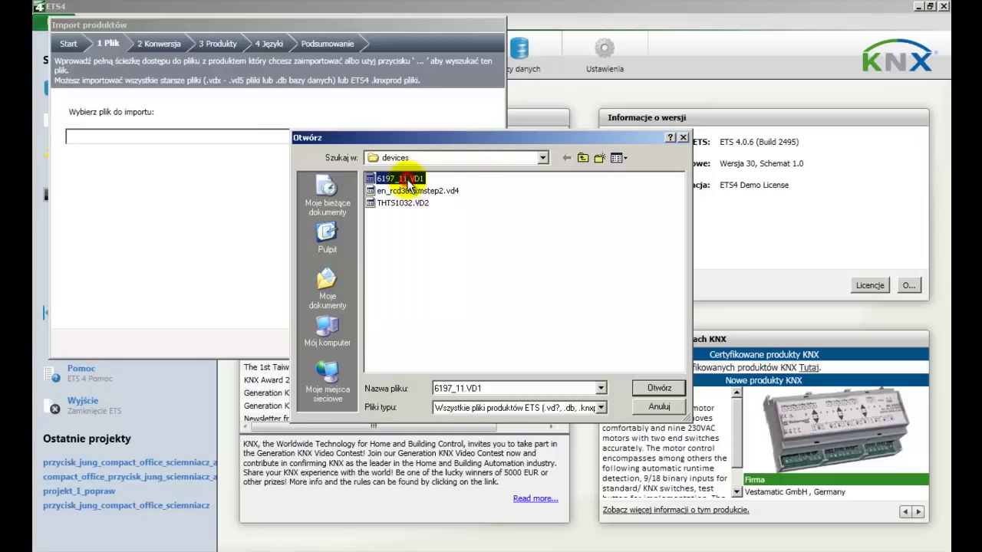
left_click(648, 388)
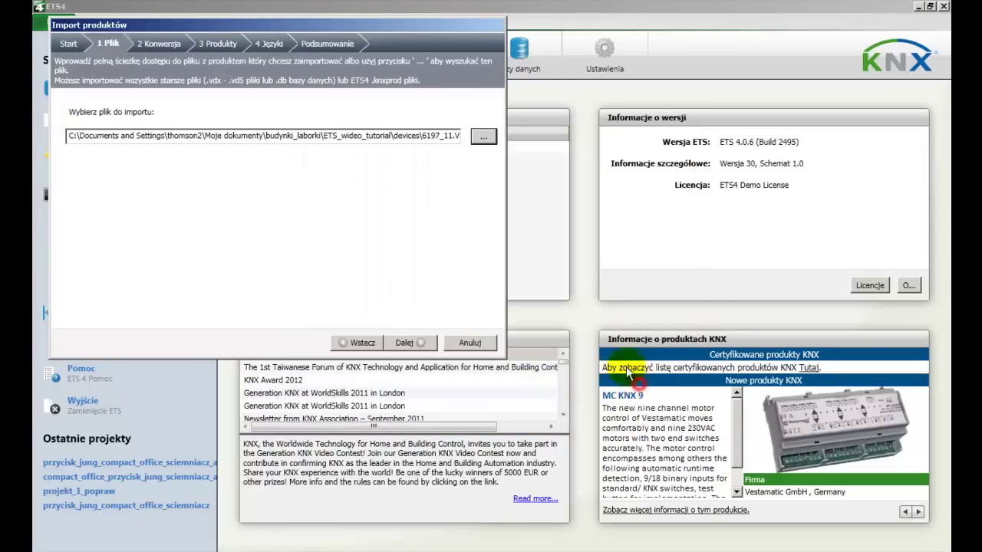
left_click(405, 342)
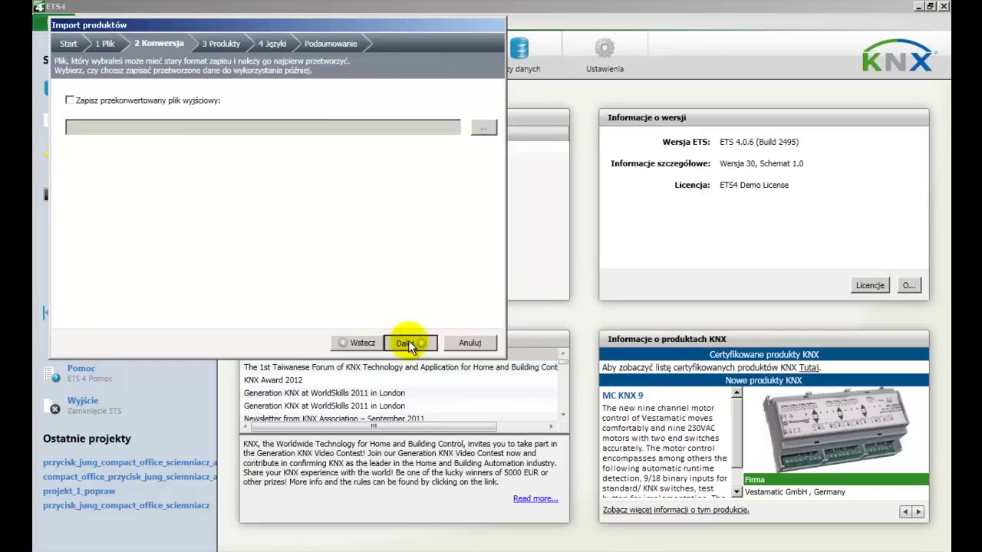
left_click(406, 342)
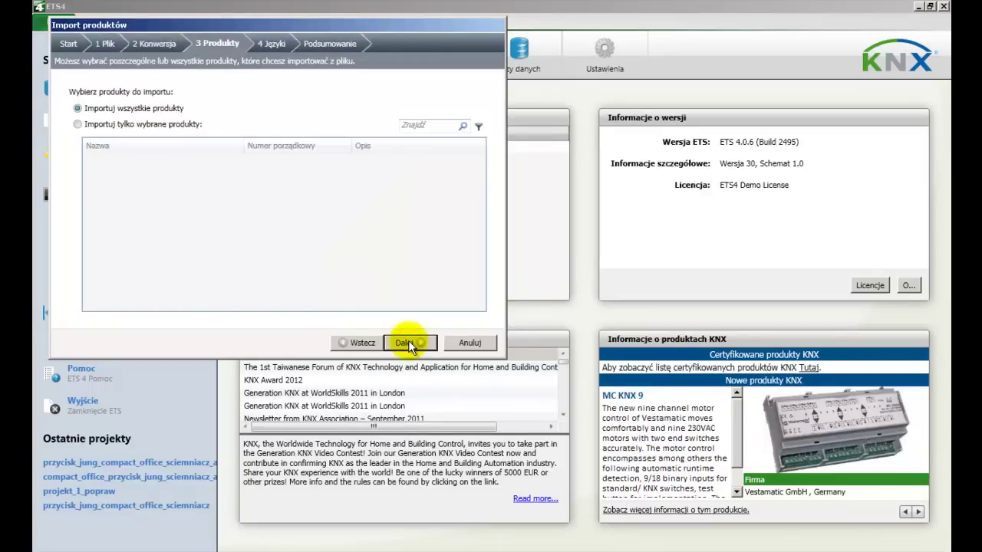
left_click(408, 342)
left_click(407, 342)
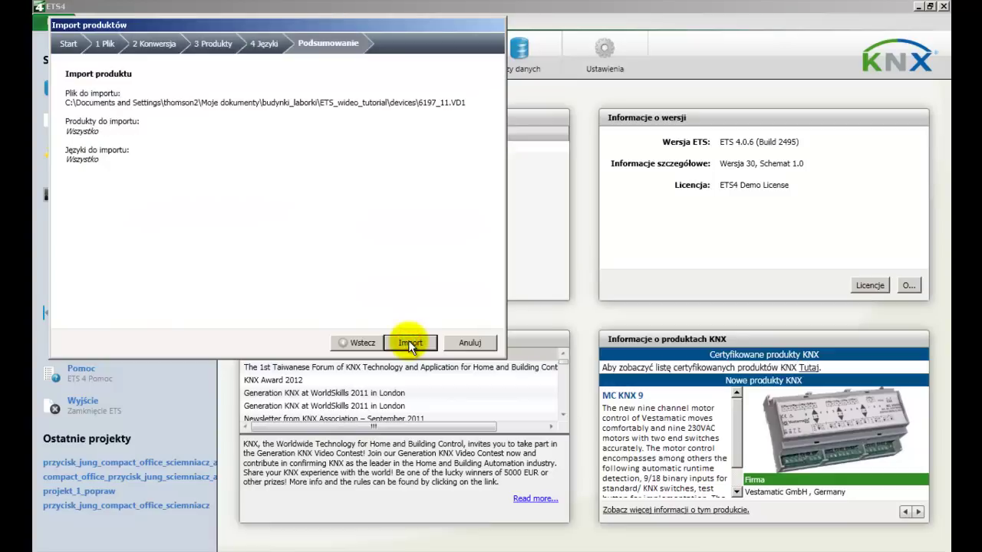
left_click(409, 342)
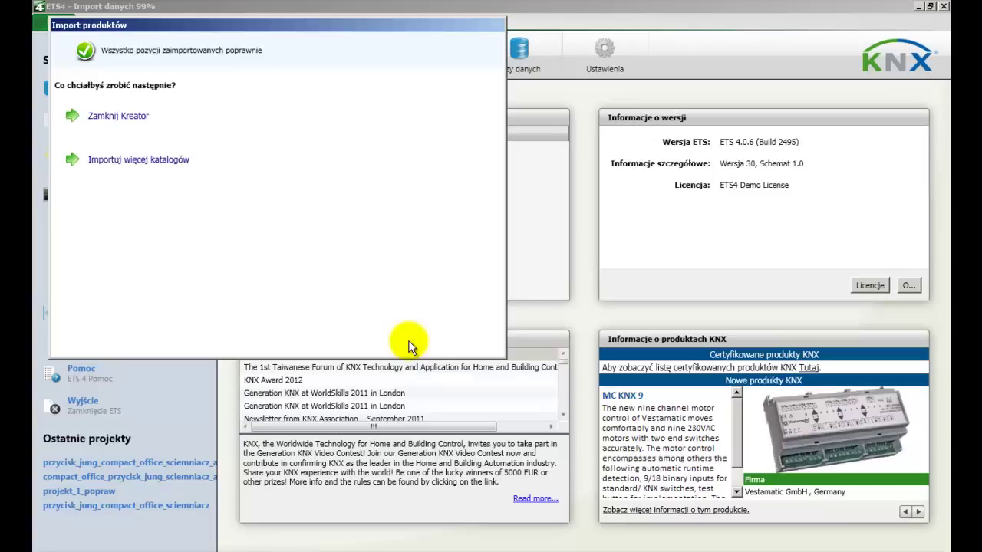
- Import all products from another product file in the devices folder and close the import wizard
left_click(175, 161)
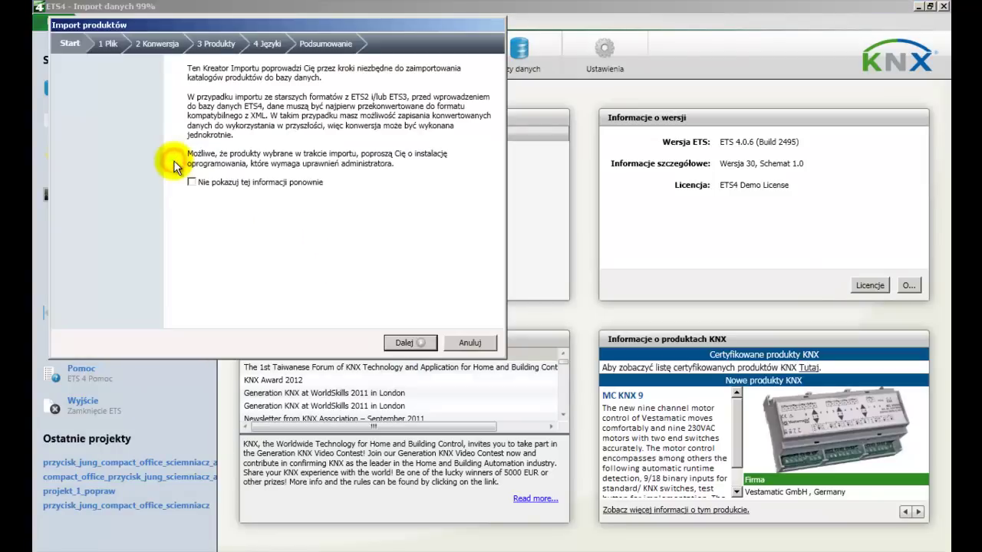
left_click(408, 343)
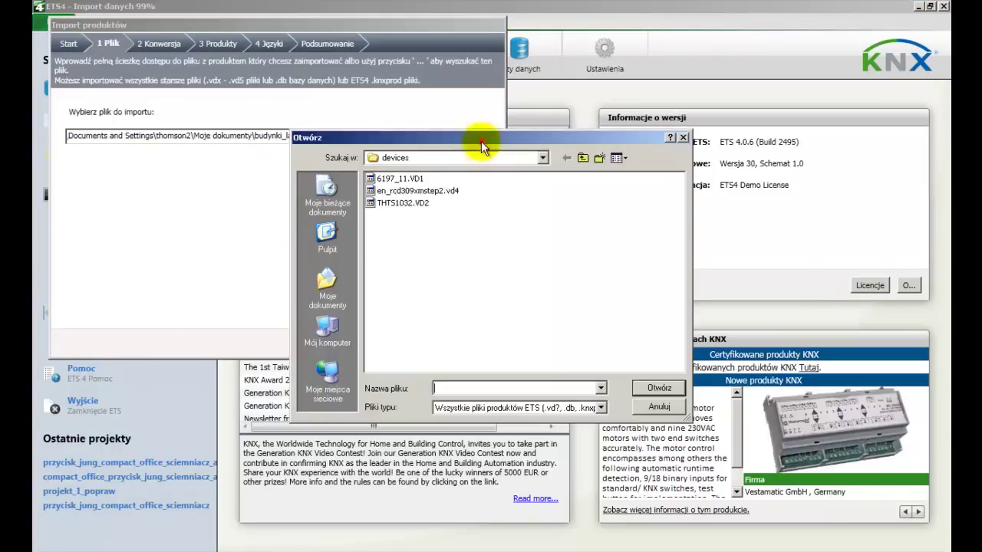
left_click(410, 343)
left_click(411, 343)
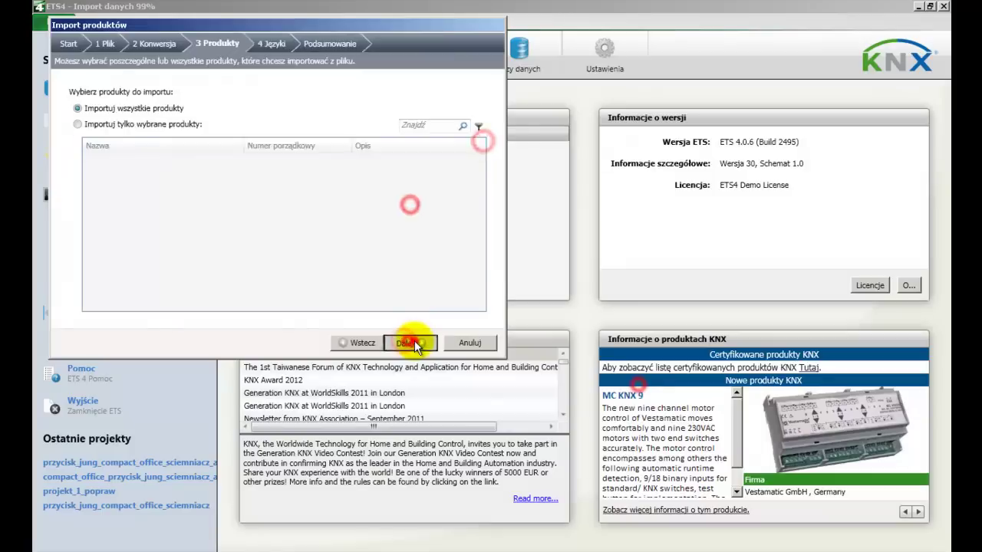
left_click(414, 343)
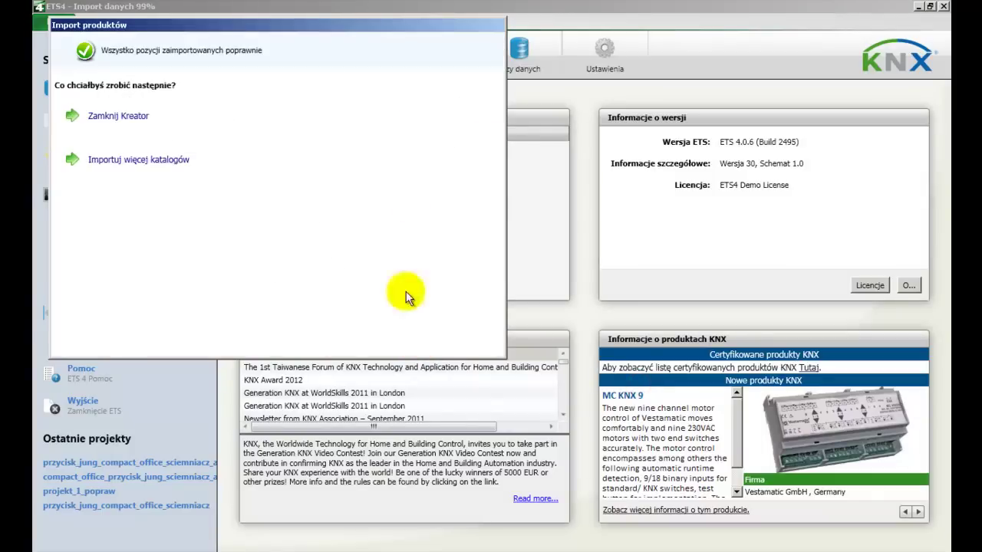
left_click(157, 105)
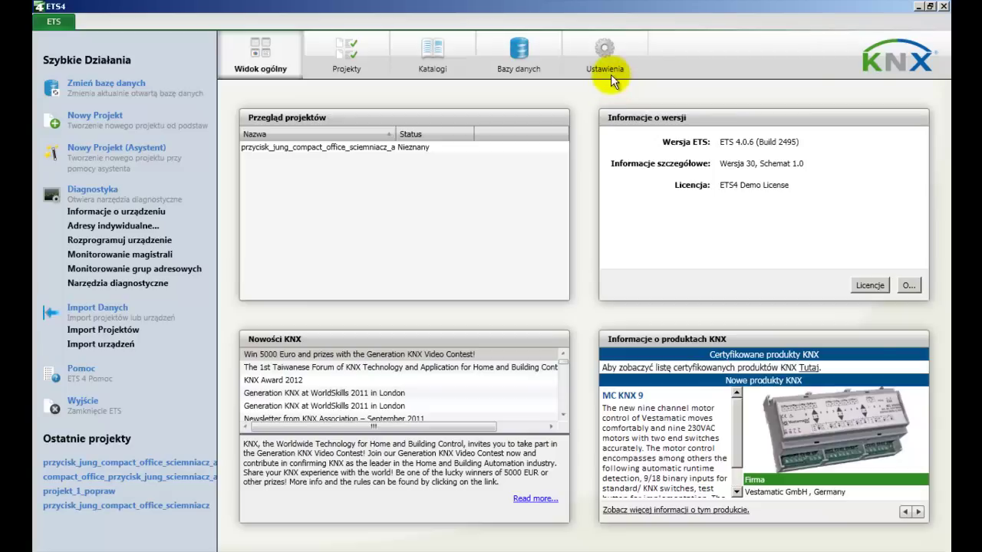
- Check the preferred product language in the language settings and return to the overview
left_click(610, 53)
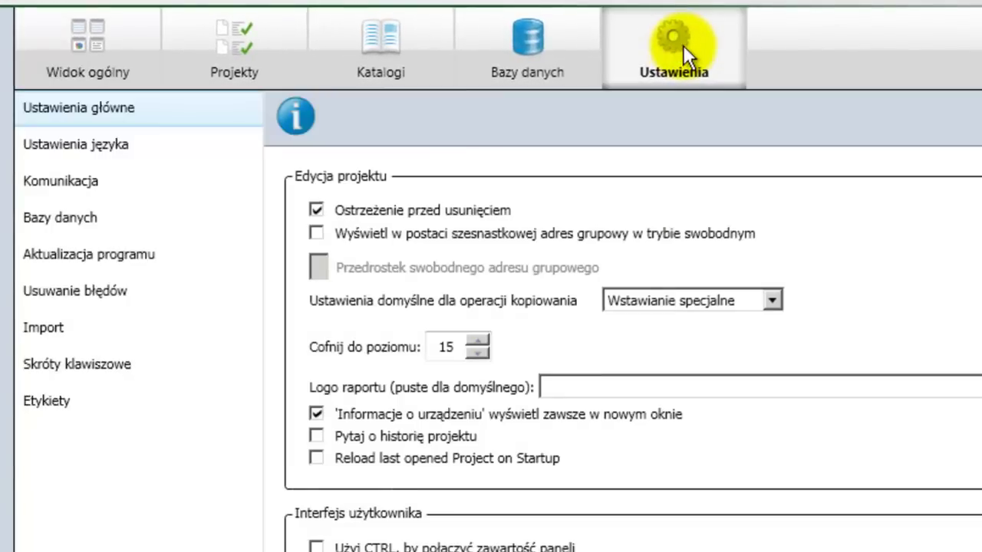
left_click(115, 143)
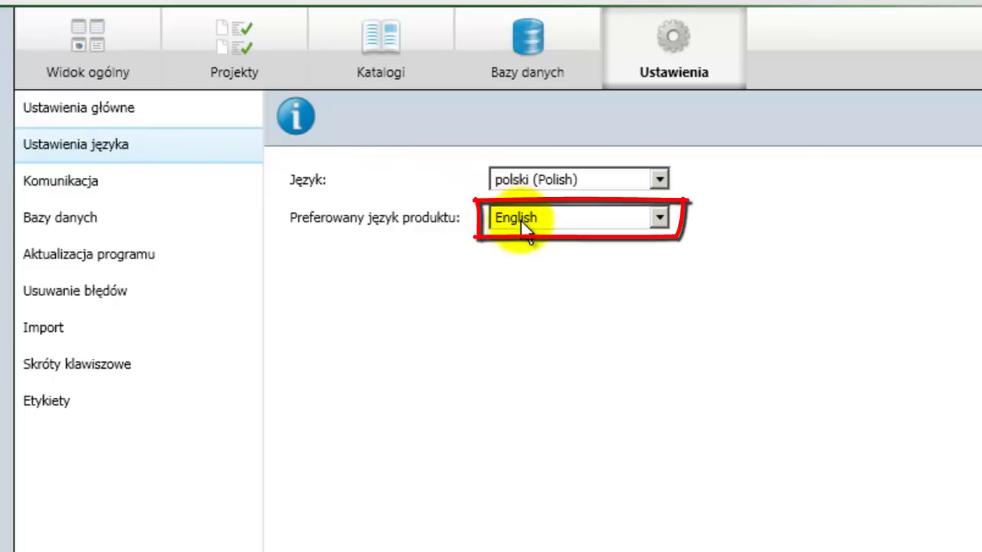
left_click(103, 59)
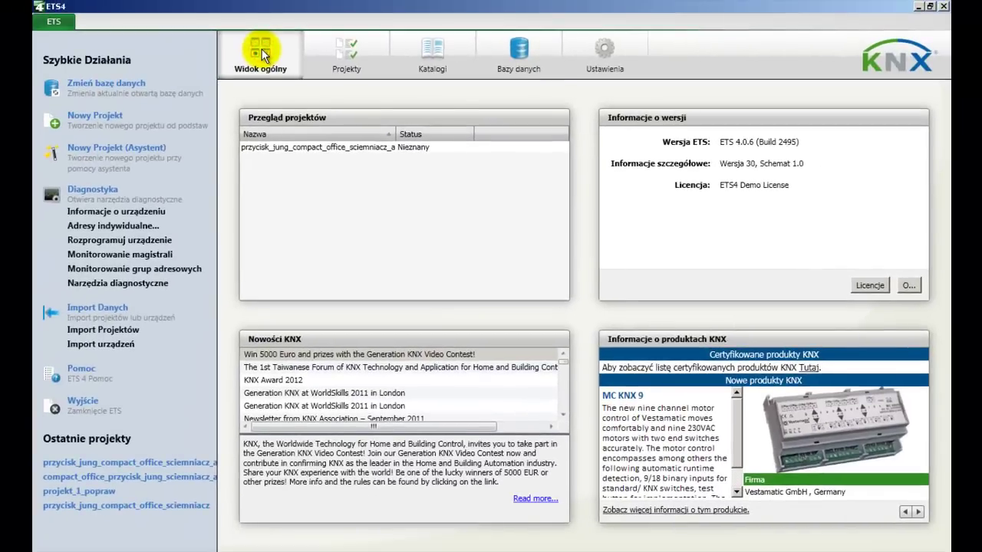
- Open the przycisk_jung_compact_office_sciemniacz_abb project and add one building named budynki_elektroniki
double_click(298, 148)
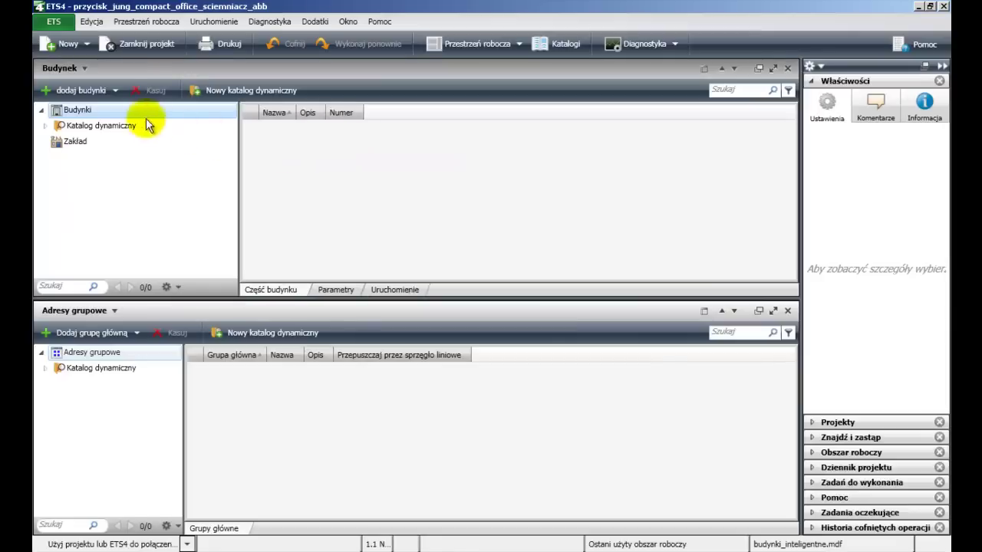
left_click(78, 90)
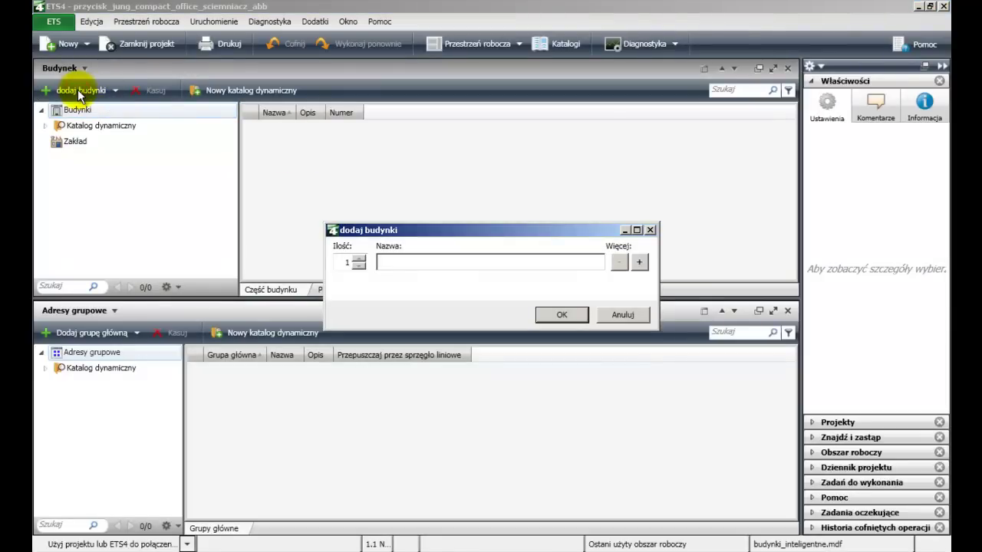
type("budynki_elektroniki")
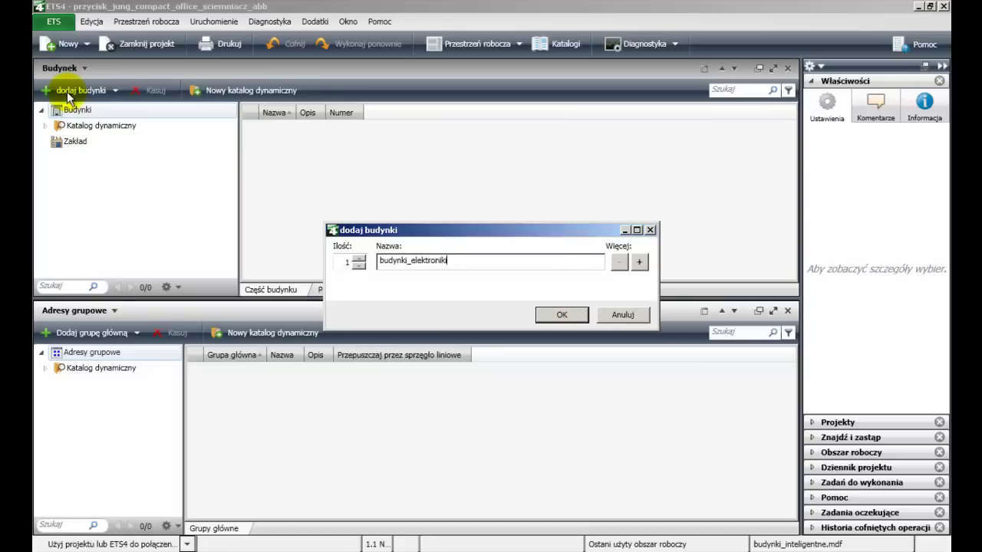
left_click(561, 313)
- Add one building part named C3 to the budynki_elektroniki building
left_click(100, 141)
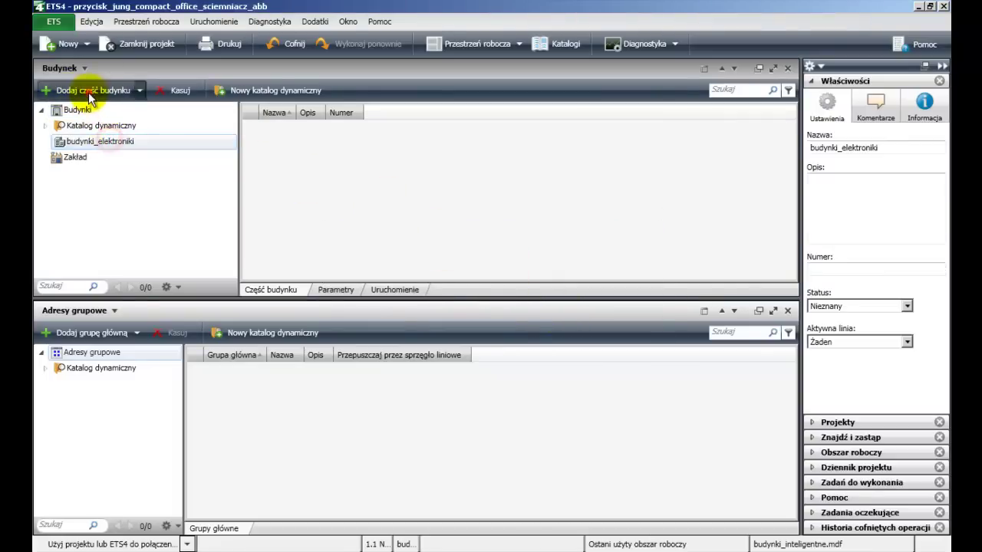
left_click(89, 92)
type("C")
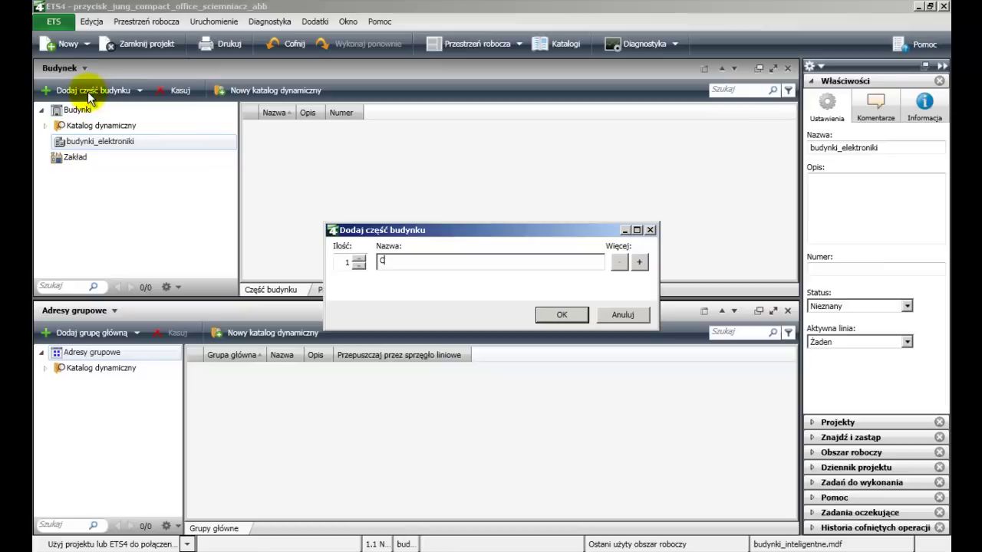
type("3")
left_click(548, 313)
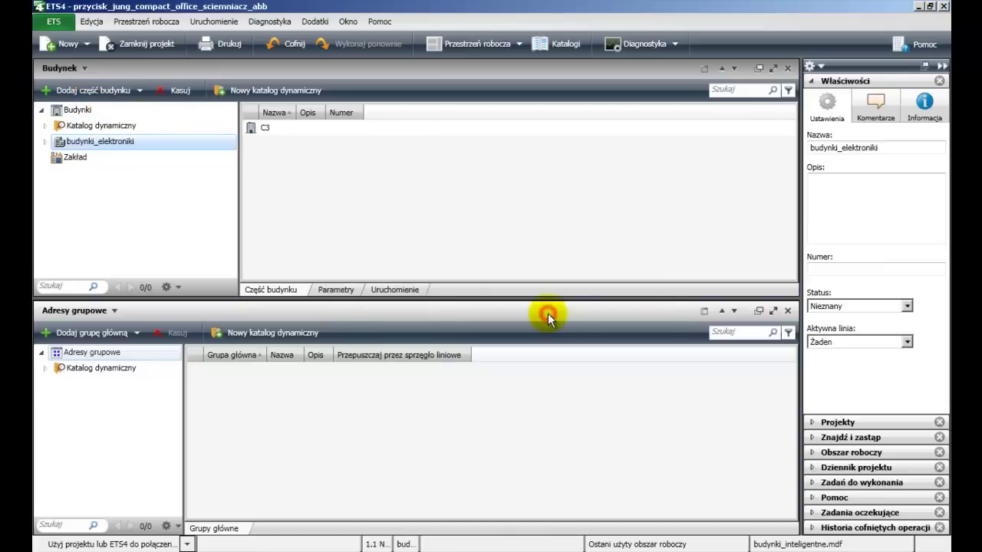
- Add one floor named 3 to building part C3 and expand C3 in the building tree
left_click(44, 141)
left_click(68, 156)
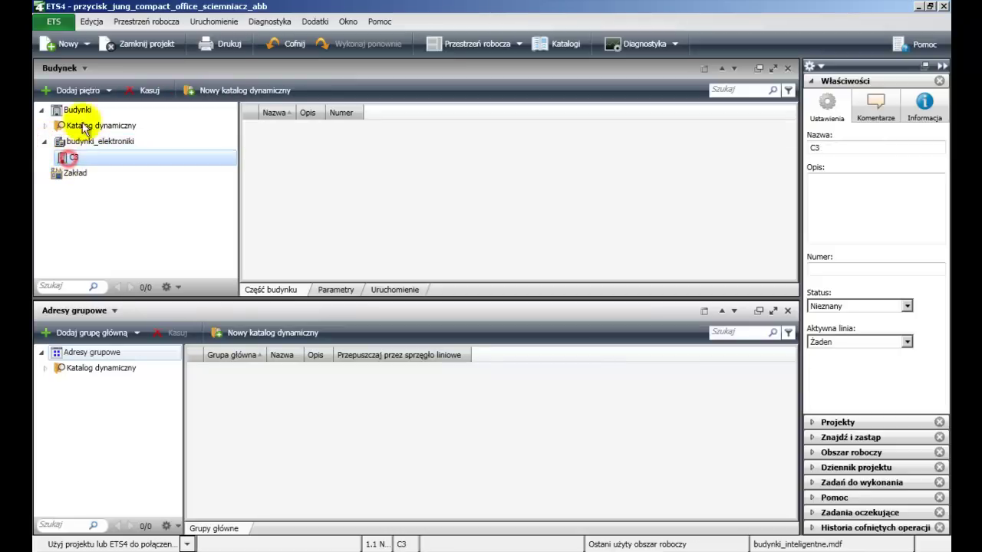
left_click(78, 91)
type("3")
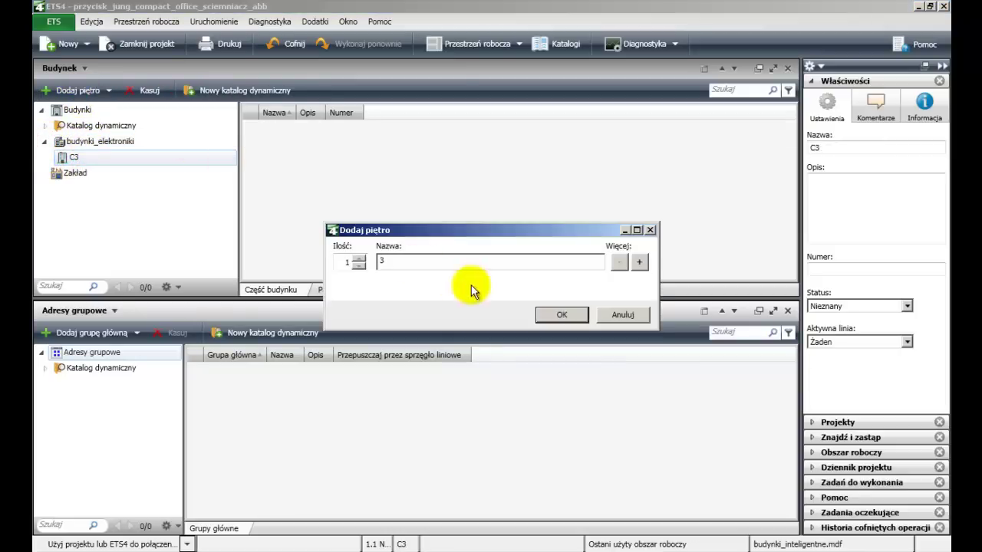
left_click(552, 312)
left_click(47, 157)
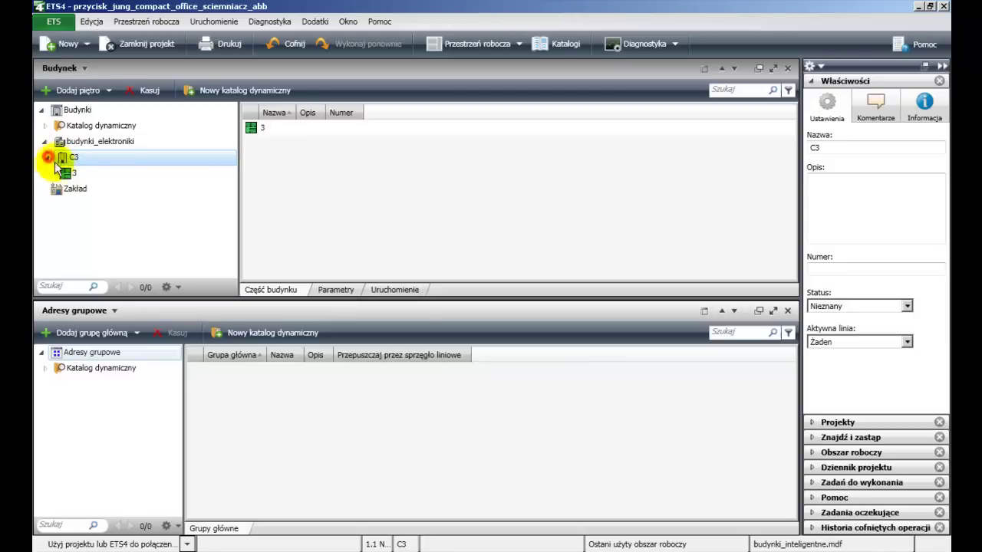
- Add one room named 322 to floor 3 and expand the floor in the building tree
left_click(66, 174)
left_click(74, 91)
type("322")
left_click(555, 311)
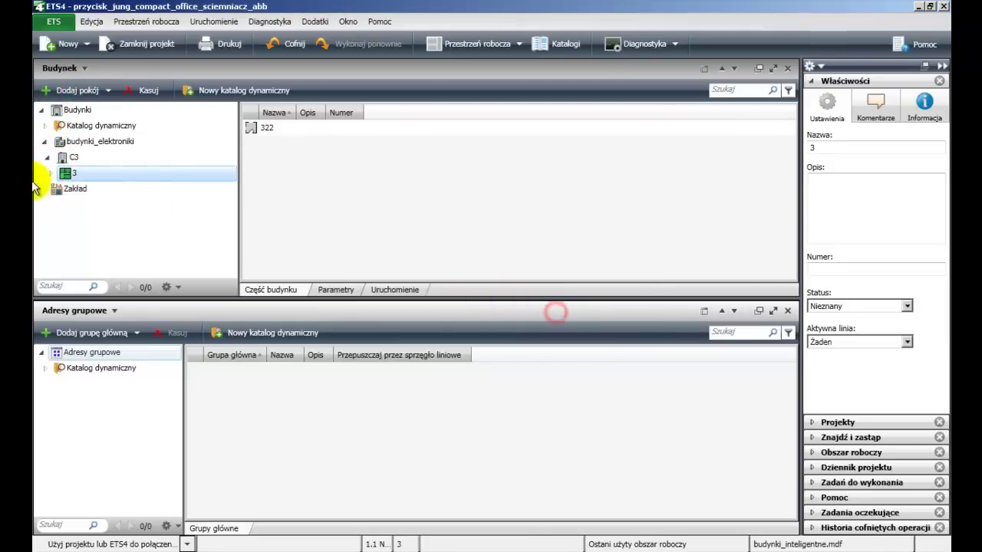
left_click(49, 174)
- Add the ABB 6197/11-101-500 2f-Control panel and the Albrecht Jung RCD Flat 6-fold from the catalog to room 322
left_click(77, 189)
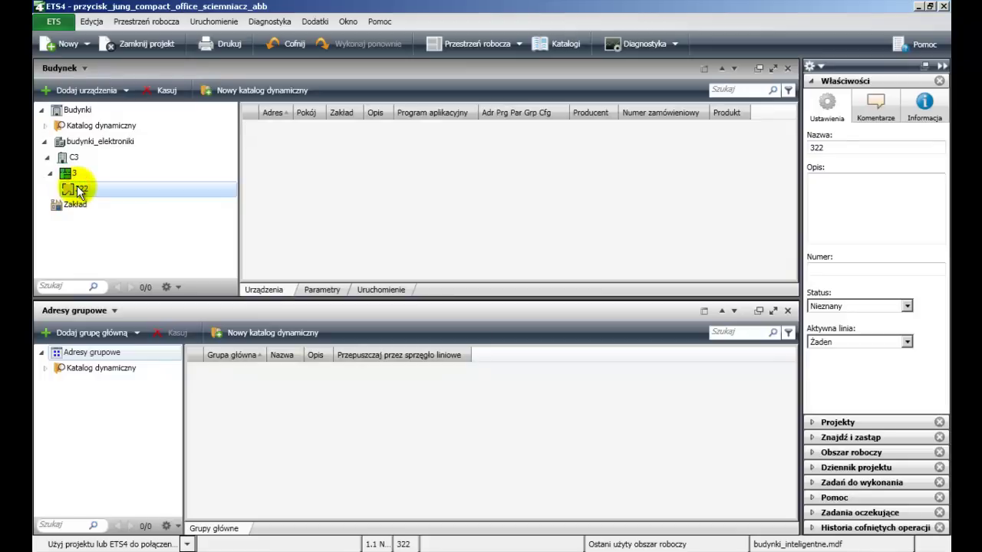
left_click(84, 91)
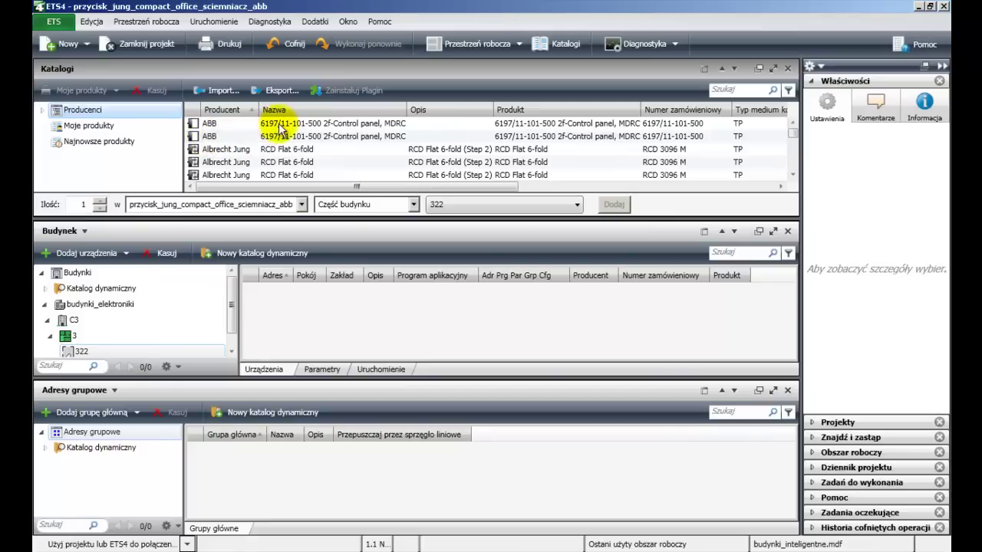
left_click_drag(280, 130, 303, 299)
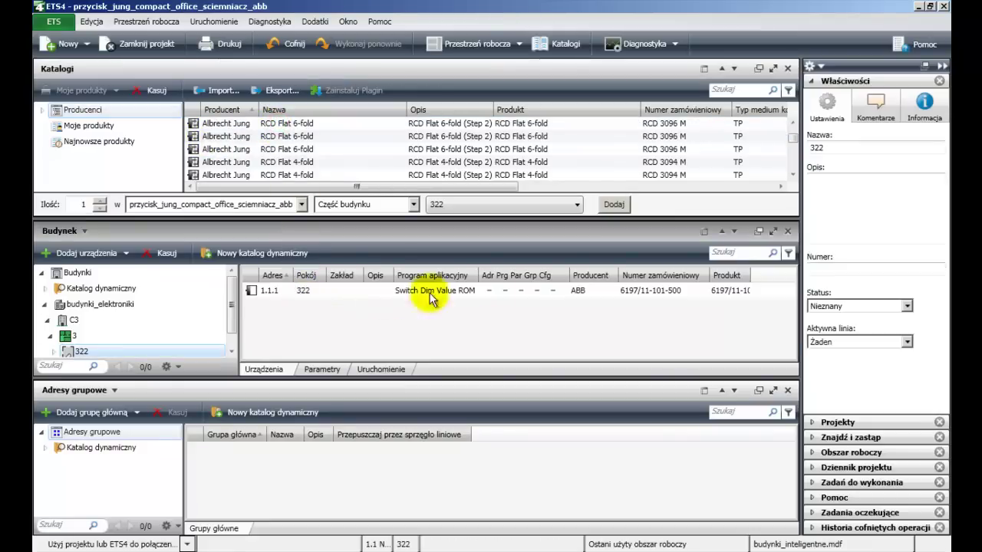
double_click(792, 124)
left_click_drag(351, 149, 324, 317)
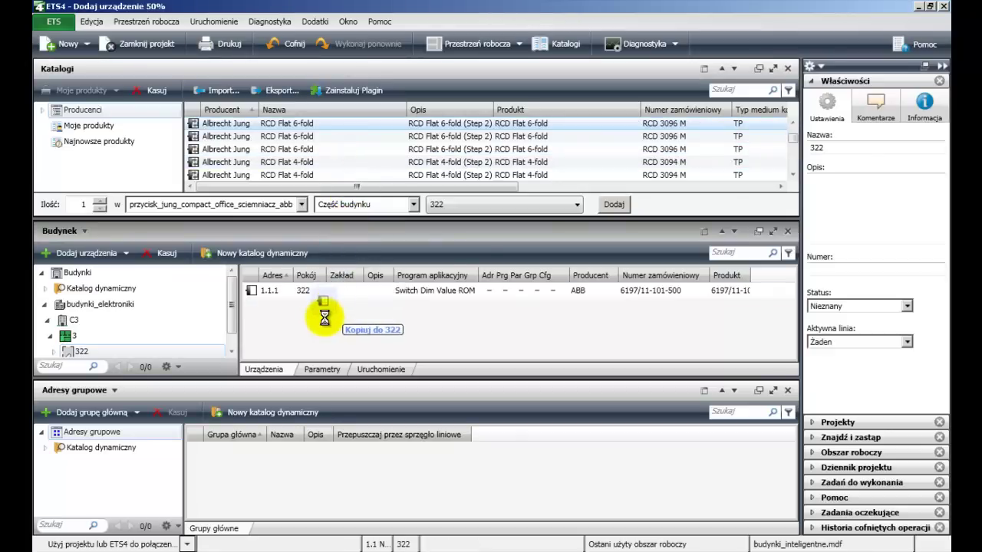
- Add the Theben HTS compact office EIB from the catalog to room 322 and close the catalog
left_click(792, 139)
left_click_drag(792, 141, 792, 161)
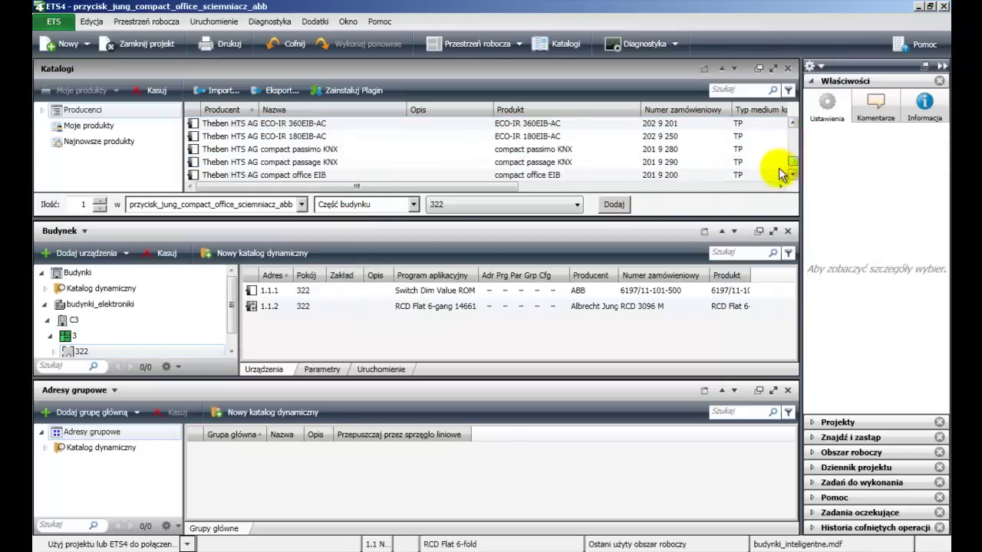
left_click(324, 177)
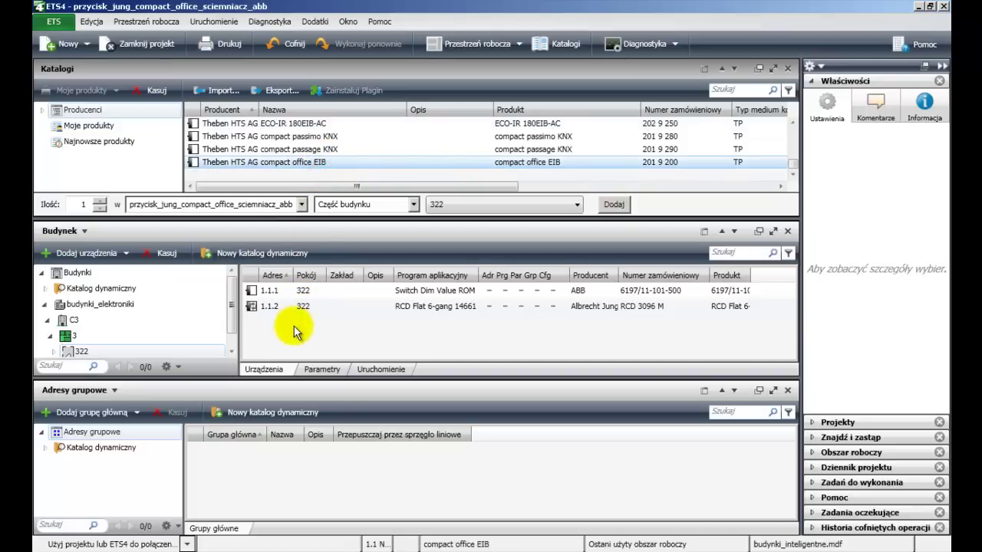
left_click_drag(303, 161, 282, 326)
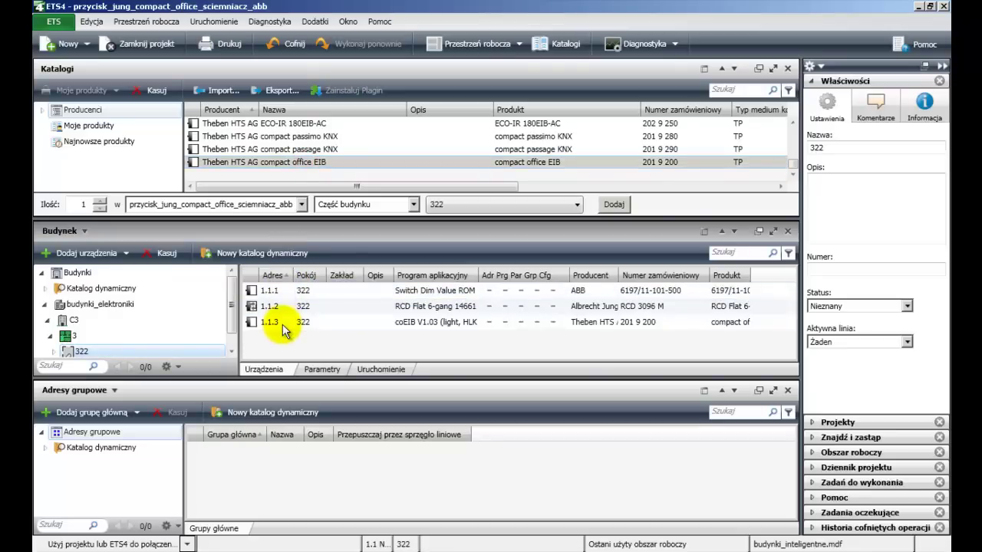
left_click(787, 68)
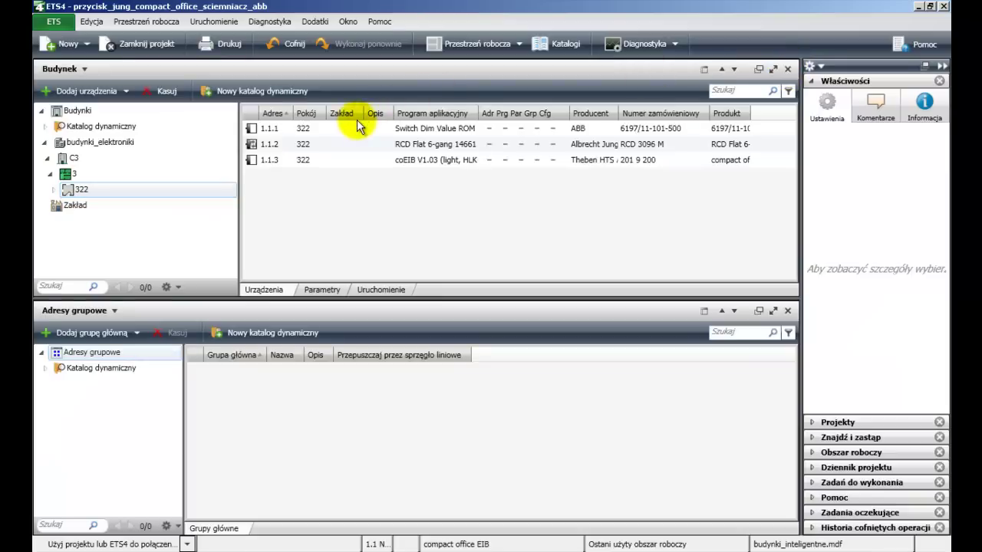
- Set the line part of the ABB 2f-Control panel's physical address to 12.15 and agree to create that line
left_click(359, 132)
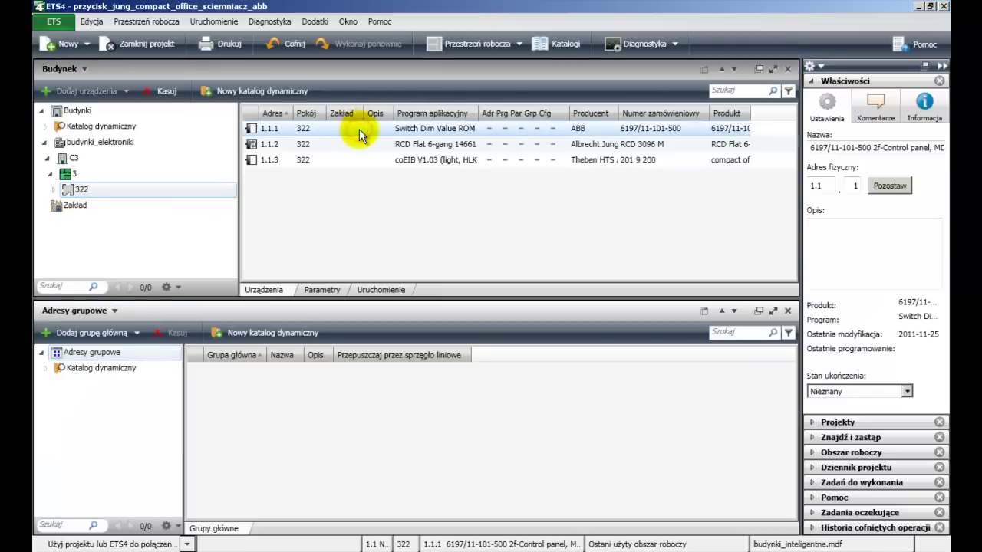
left_click(807, 185)
type("12.15")
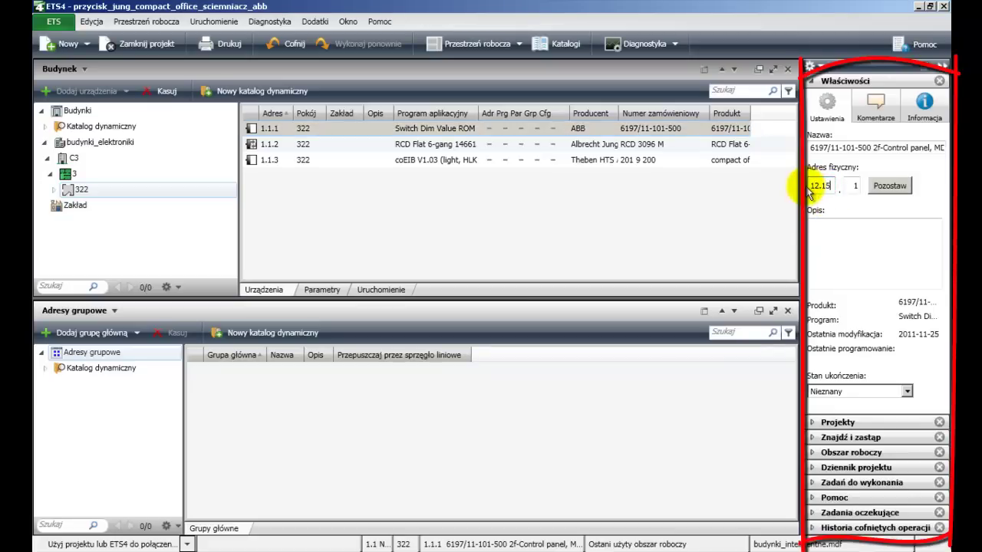
left_click(366, 147)
left_click(535, 320)
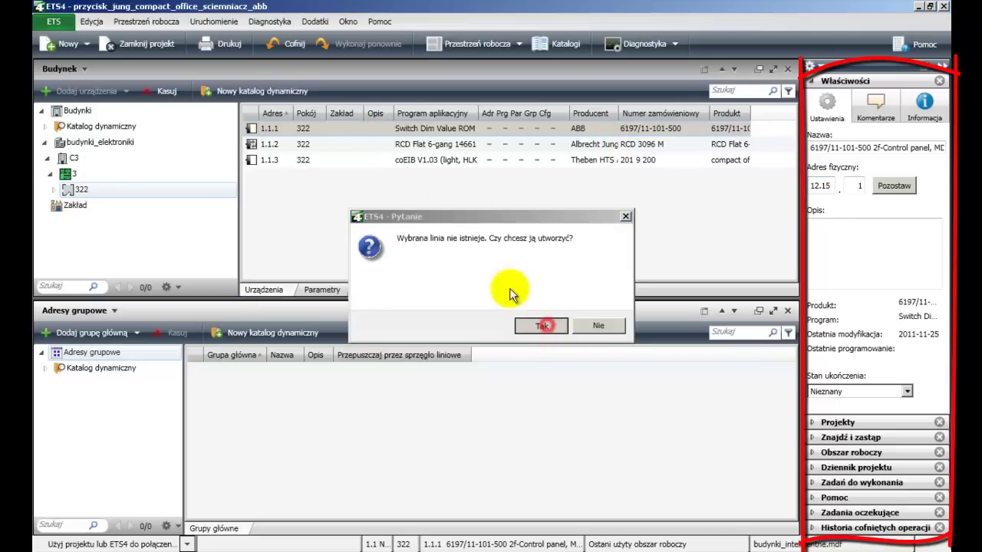
- Set the line part of the physical address to 12.15 for the RCD Flat 6-fold and the compact office EIB
left_click_drag(819, 186, 797, 186)
type("12")
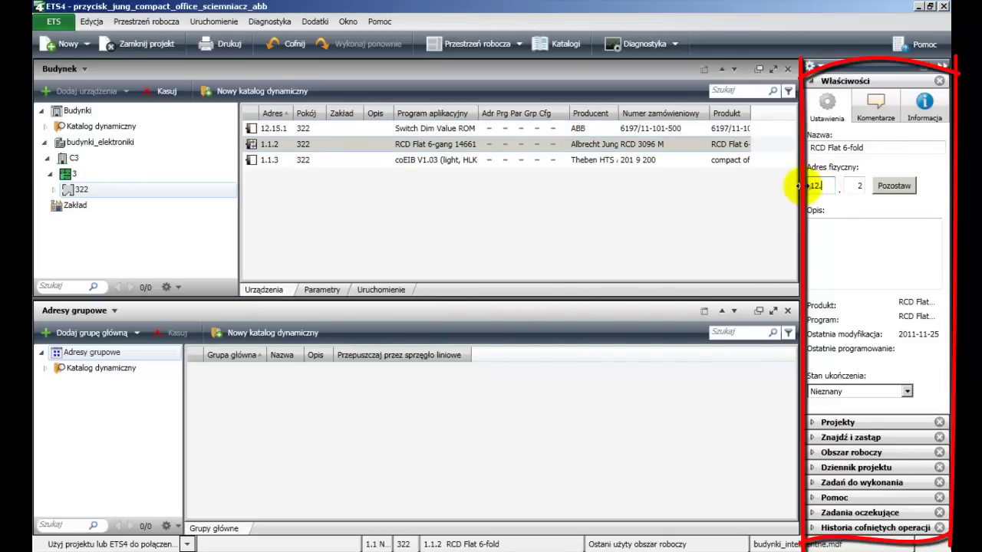
left_click(345, 159)
left_click_drag(819, 185, 799, 187)
type("12")
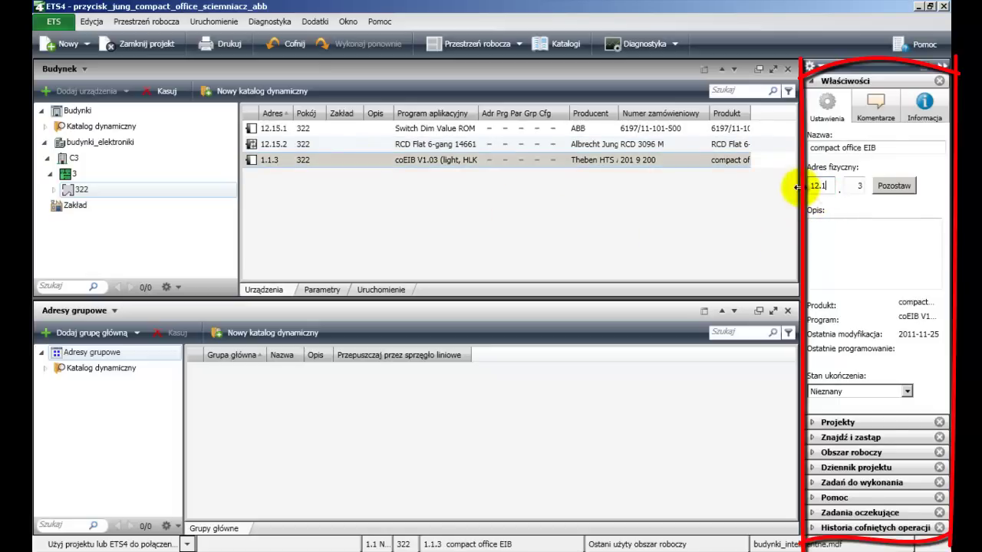
left_click(332, 146)
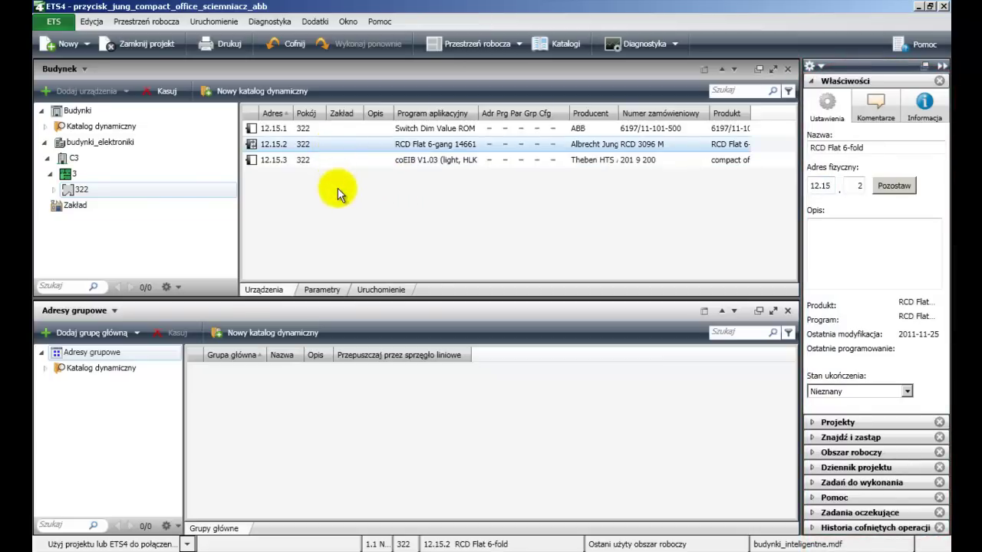
- Open the parameters of the ABB 2f-Control panel in room 322 and examine actuator 1's configuration, function and dimming characteristic curve
left_click(53, 189)
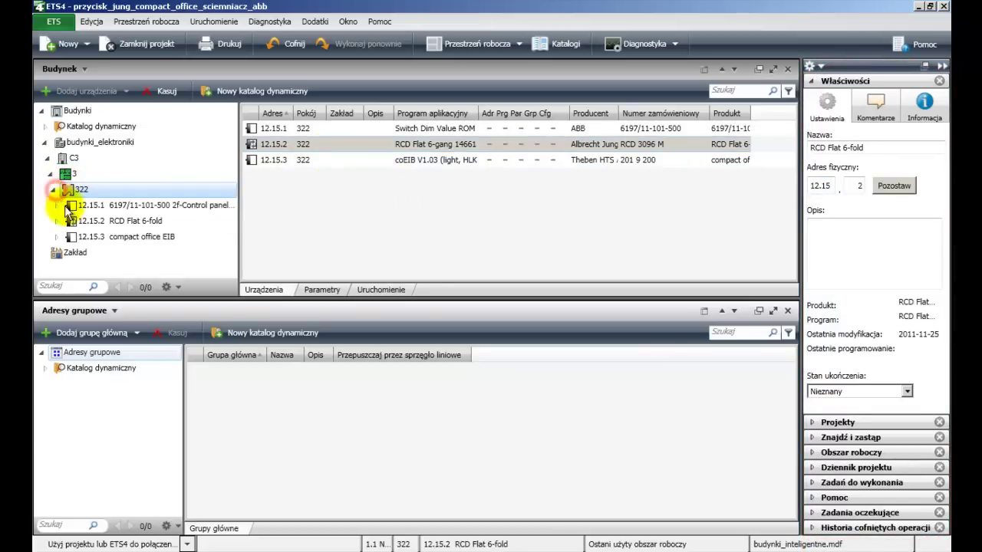
left_click(93, 205)
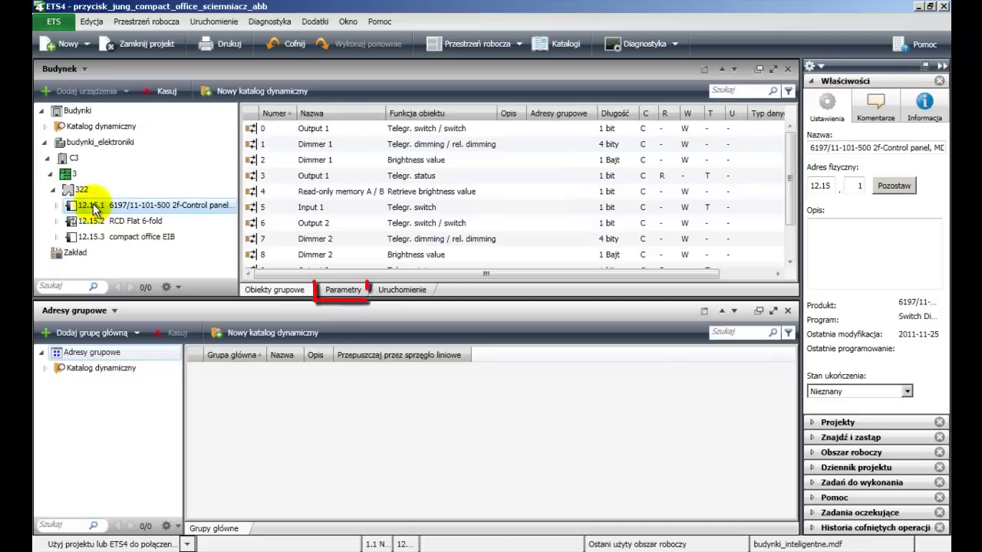
left_click(352, 292)
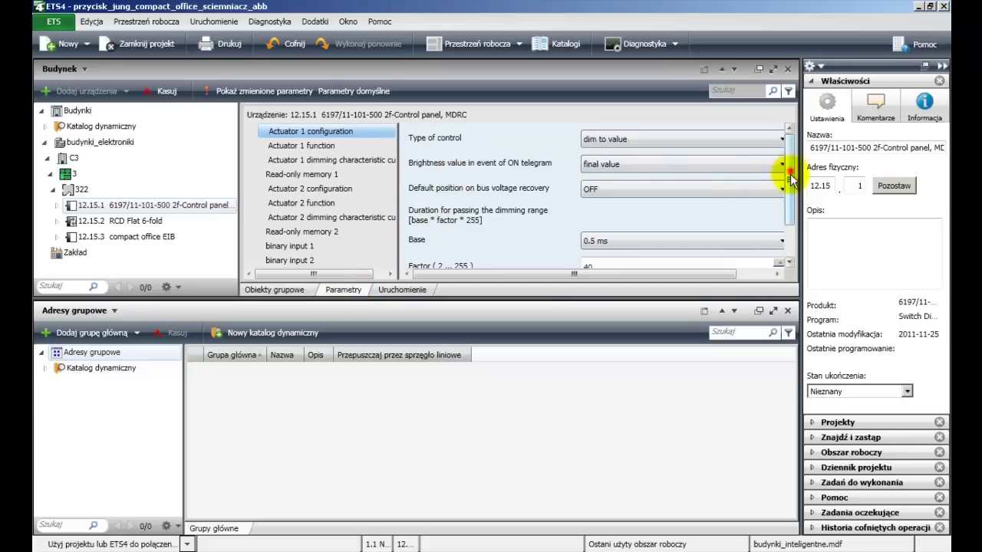
left_click_drag(790, 171, 790, 227)
left_click(322, 146)
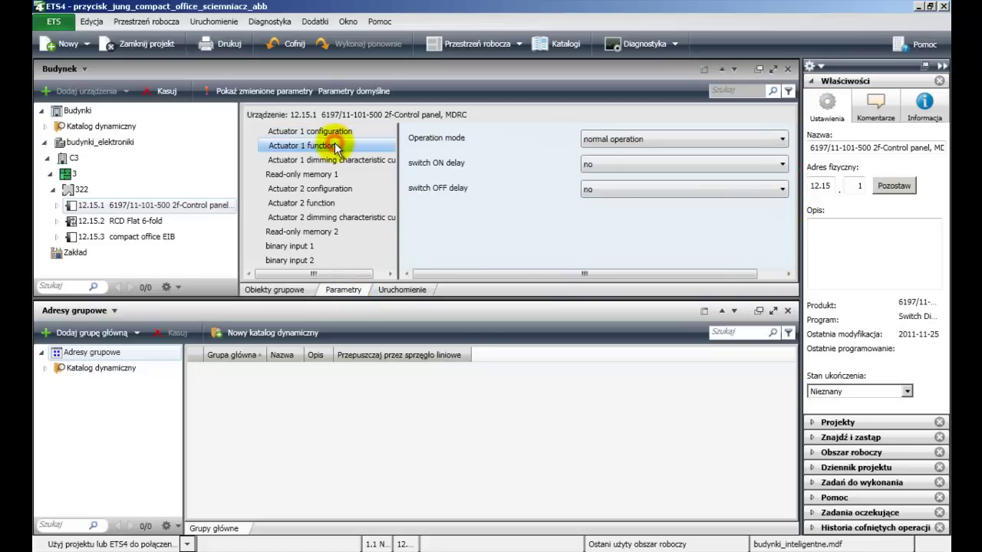
left_click(327, 161)
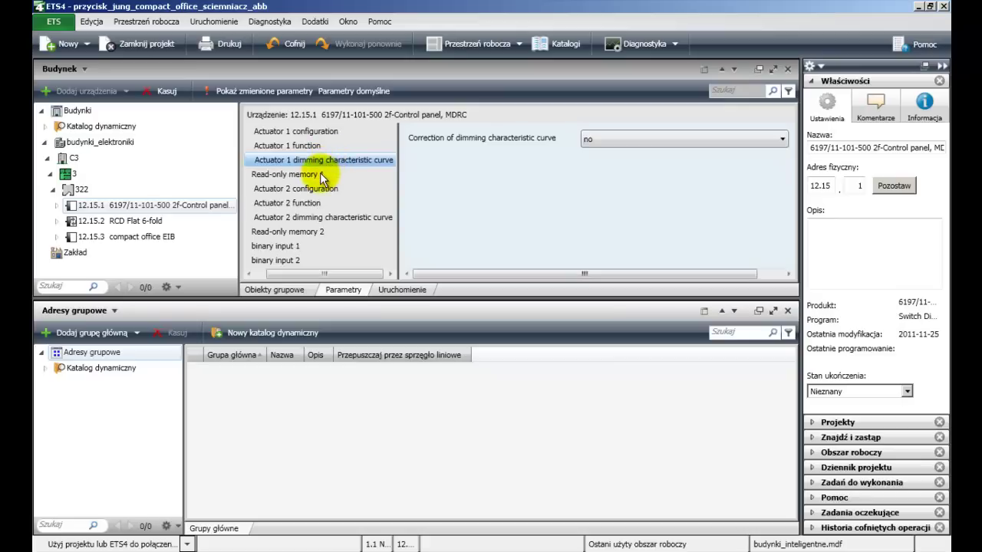
- Set the read-only memory 1 value A to 40% brightness and choose a brightness for value B
left_click(320, 175)
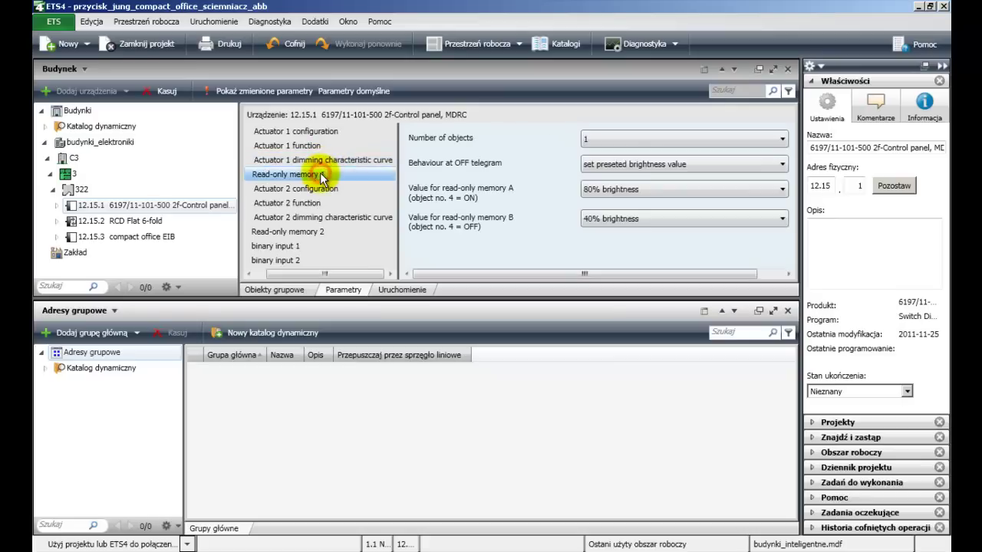
left_click(620, 189)
left_click(618, 242)
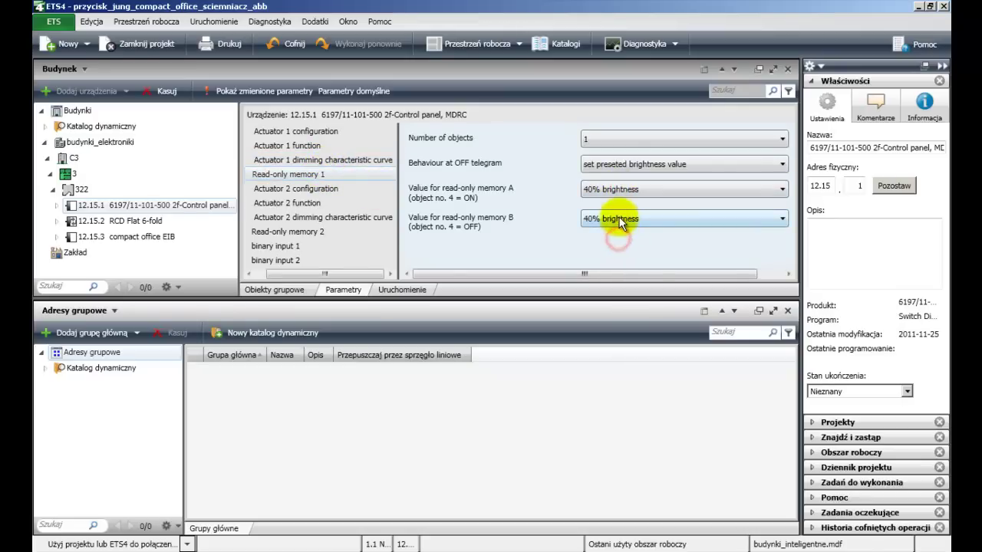
left_click(615, 306)
- Set actuator 2's type of control to jump to value, check its remaining parameters and return to the group objects
left_click(297, 190)
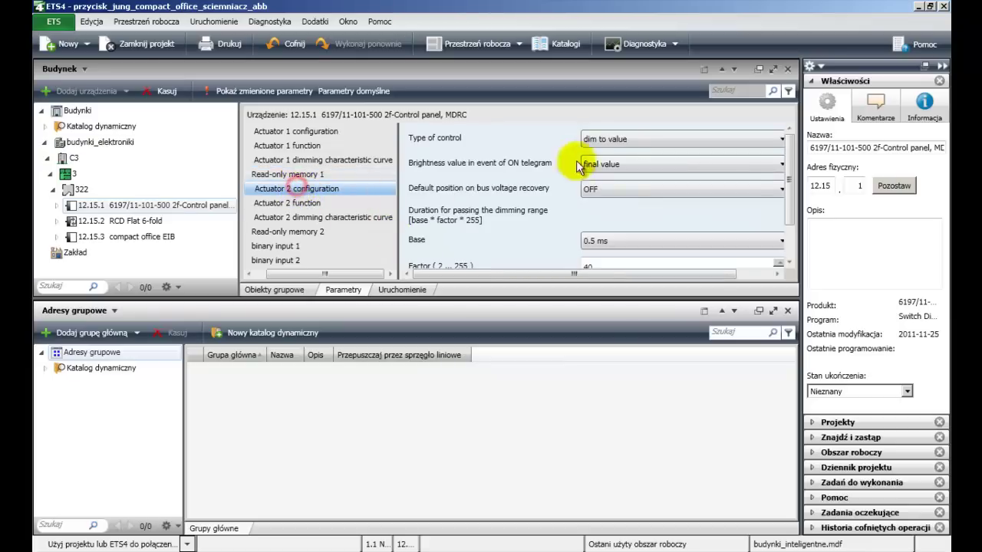
left_click(627, 140)
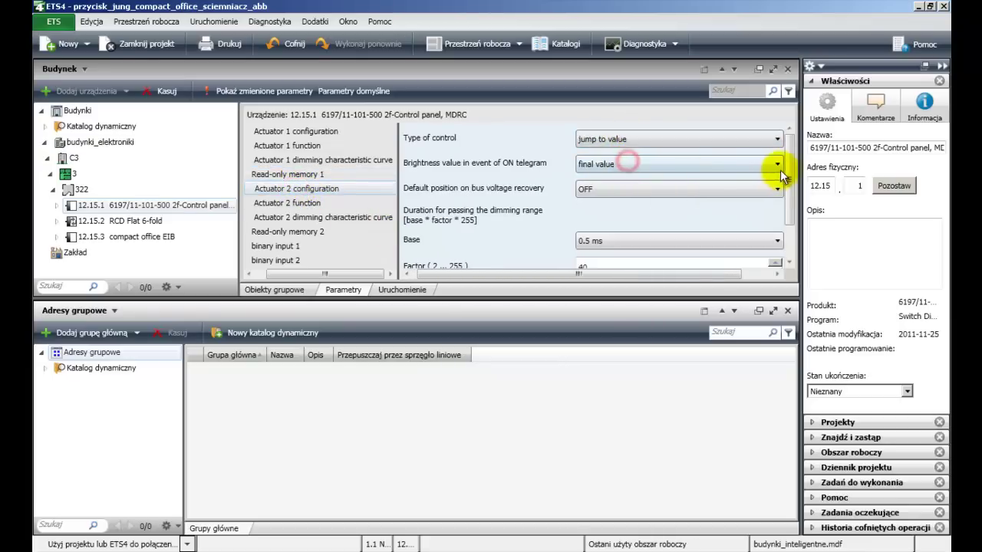
left_click_drag(786, 167, 787, 209)
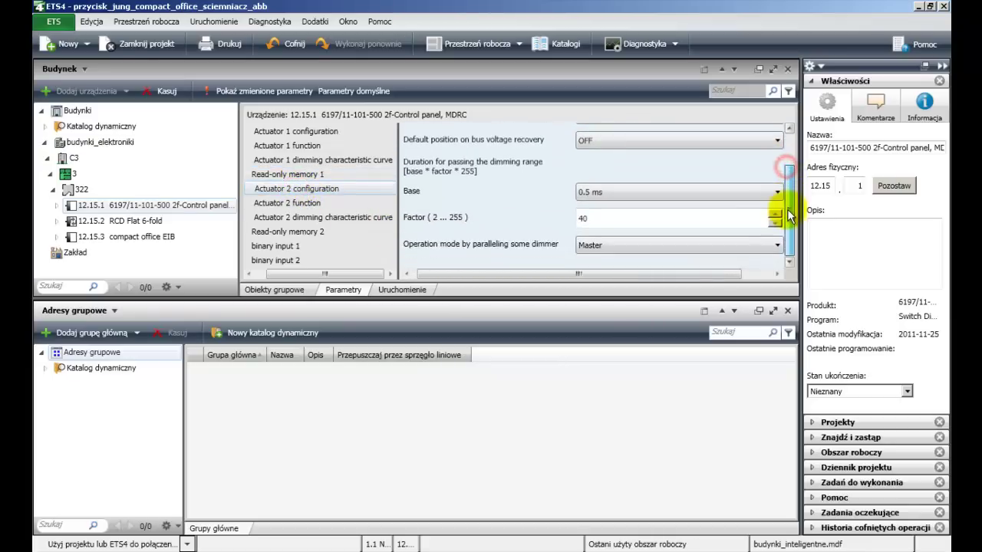
left_click(310, 203)
left_click(317, 218)
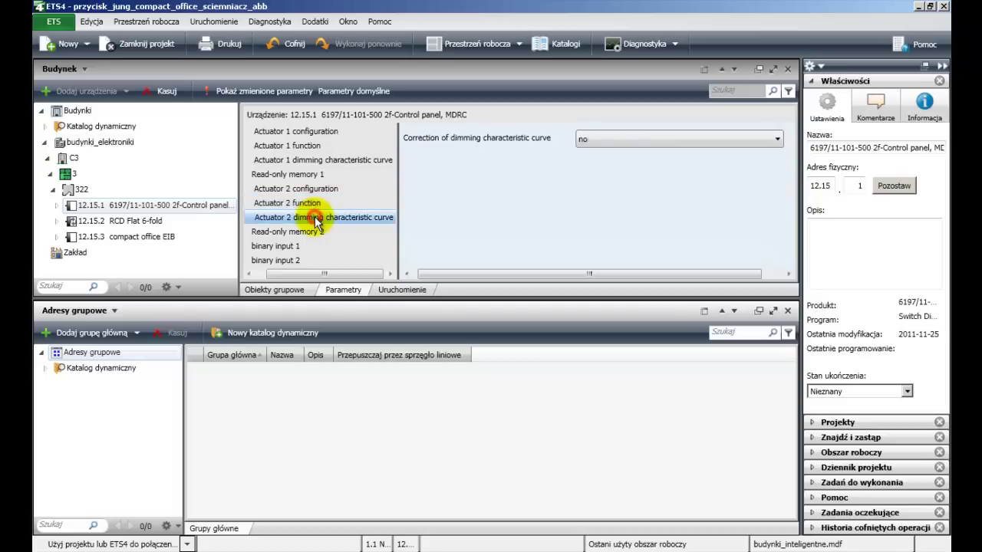
left_click(276, 290)
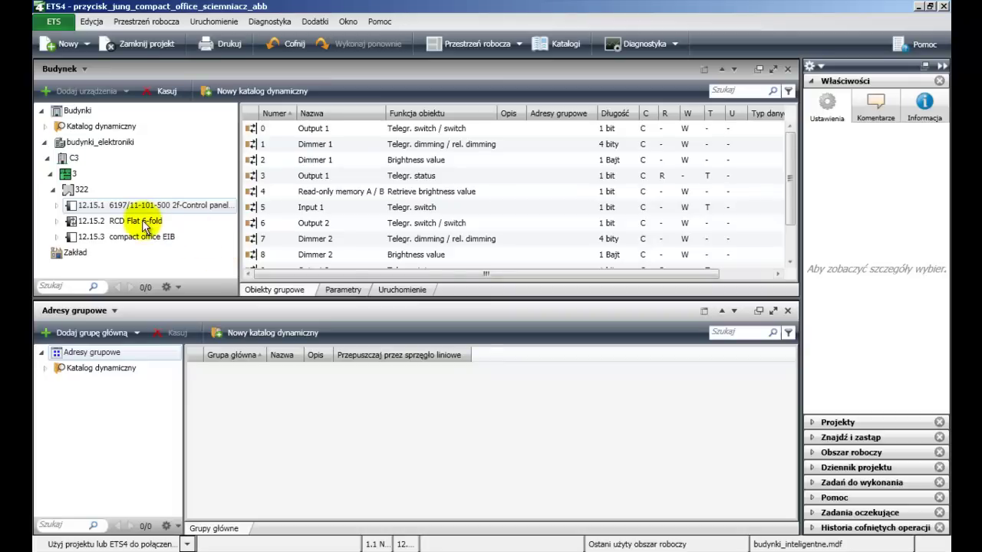
- Open the device parameter dialog of the RCD Flat 6-fold and display the pushbutton settings of Rocker 1 (Buttons 1/2)
left_click(143, 222)
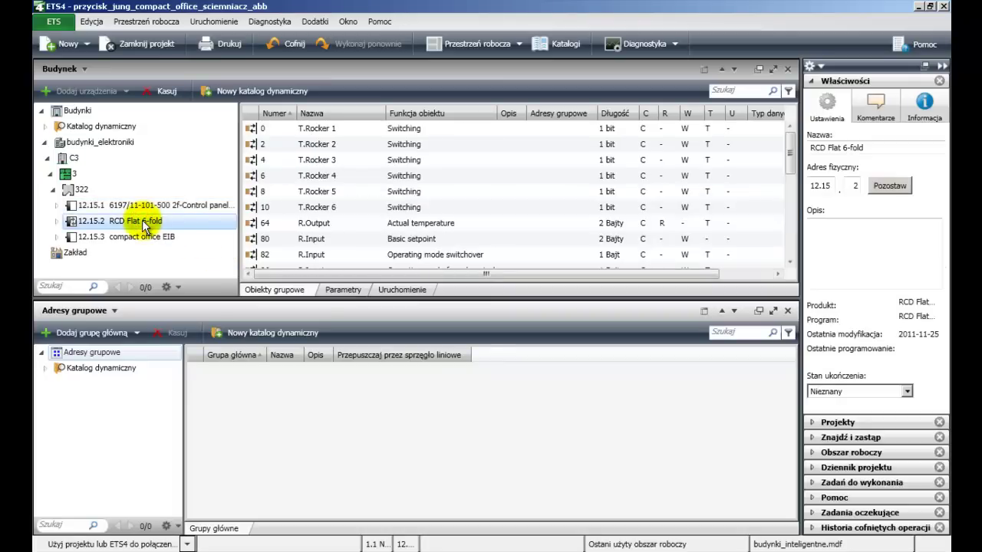
left_click(339, 289)
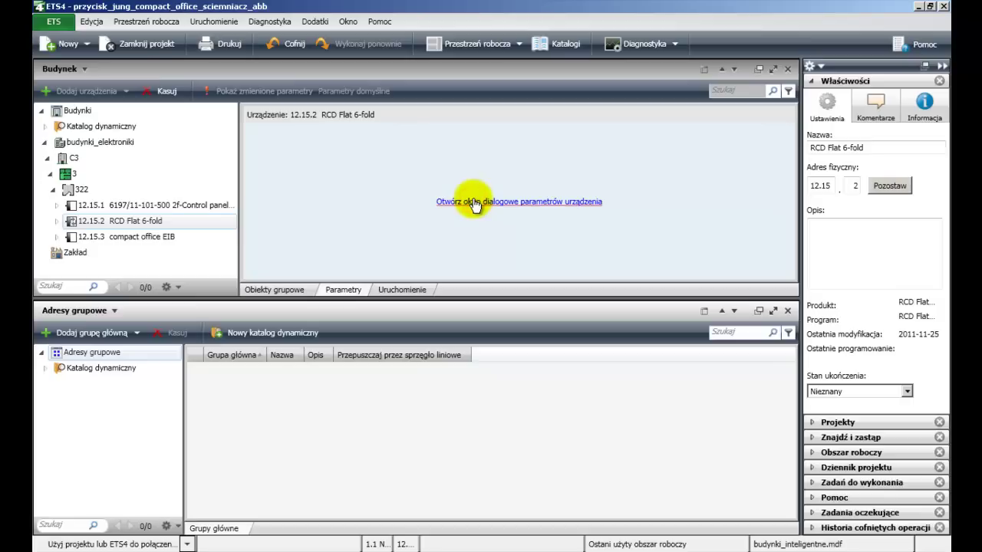
left_click(475, 203)
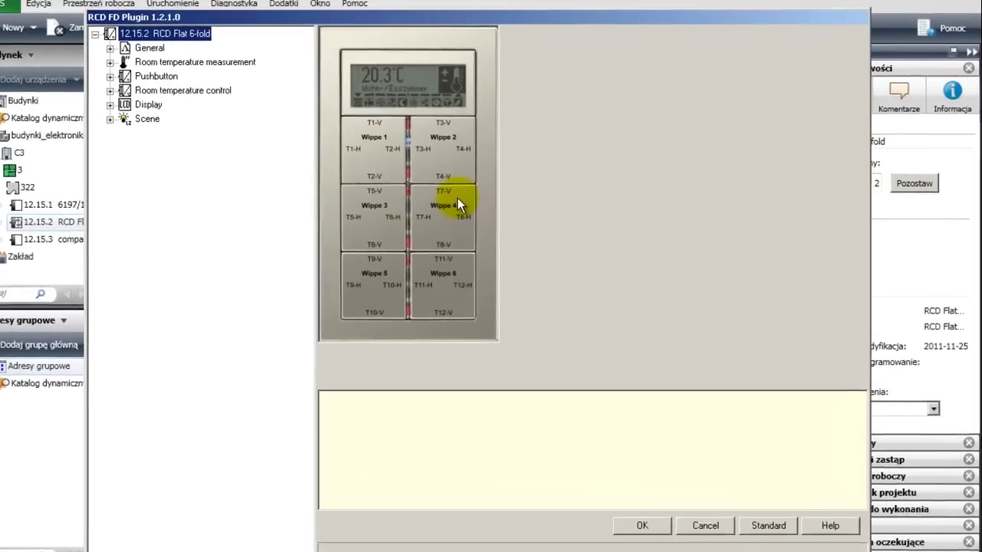
left_click(110, 76)
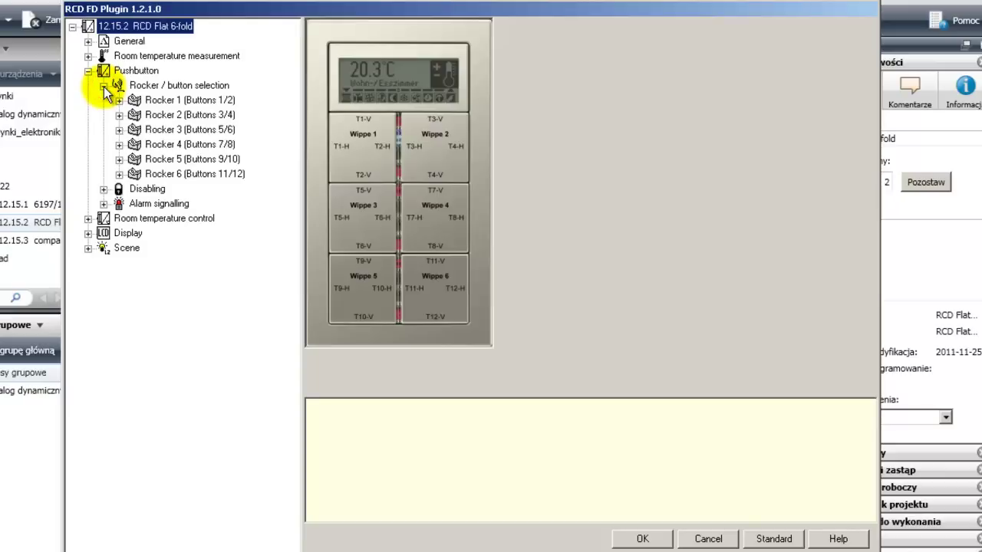
left_click(154, 100)
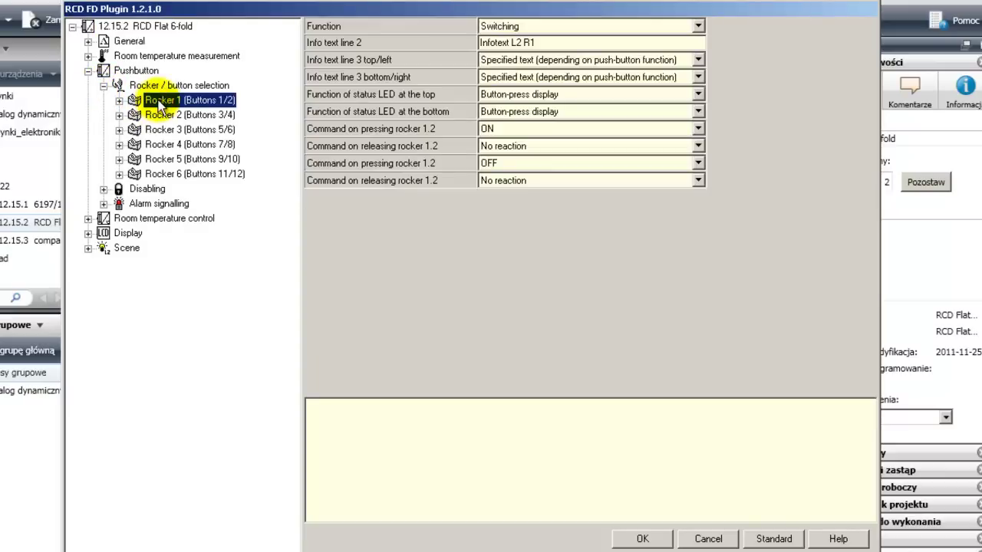
- Set Rocker 1's function to Dimming and its info text line 2 to Oswietlenie 1
left_click(497, 28)
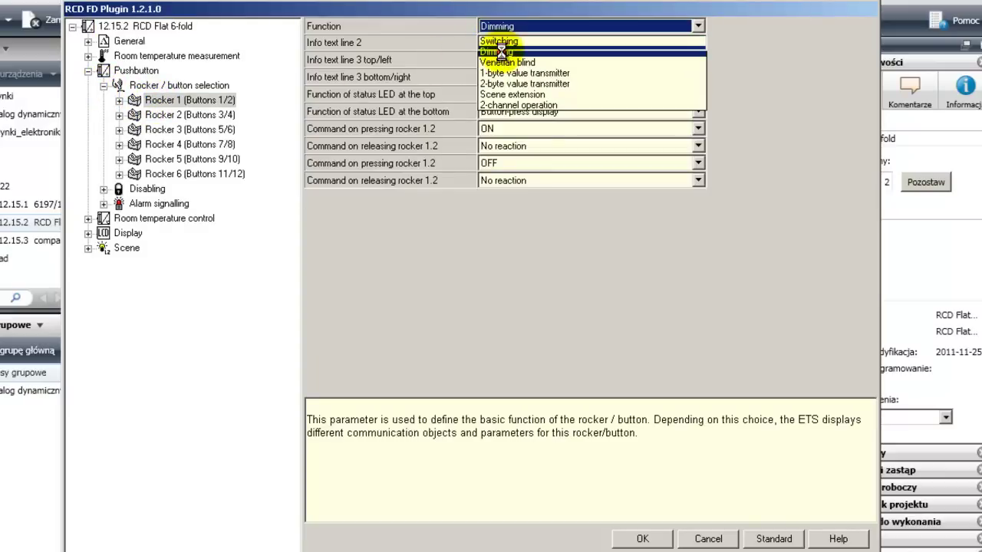
left_click(498, 51)
left_click(679, 42)
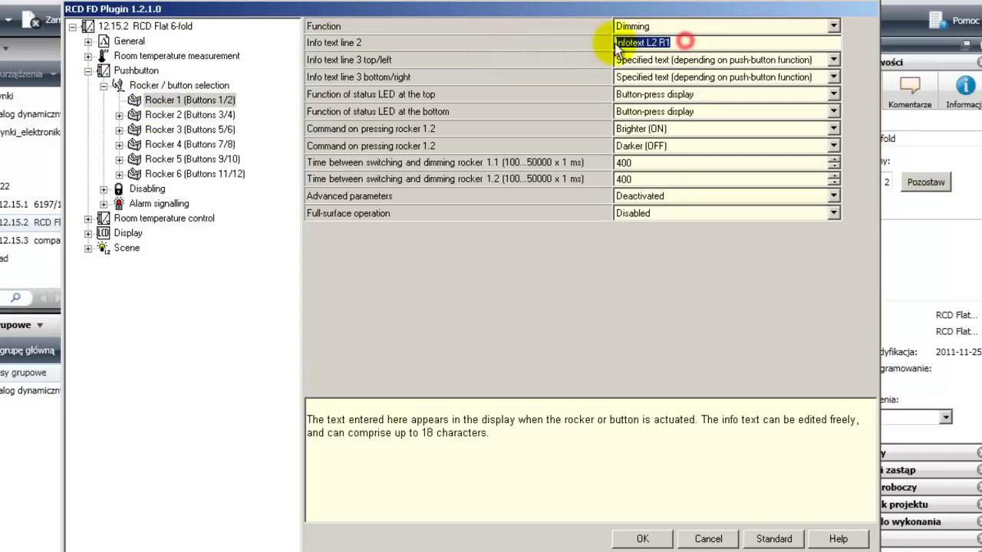
type("Oswietlenie 1")
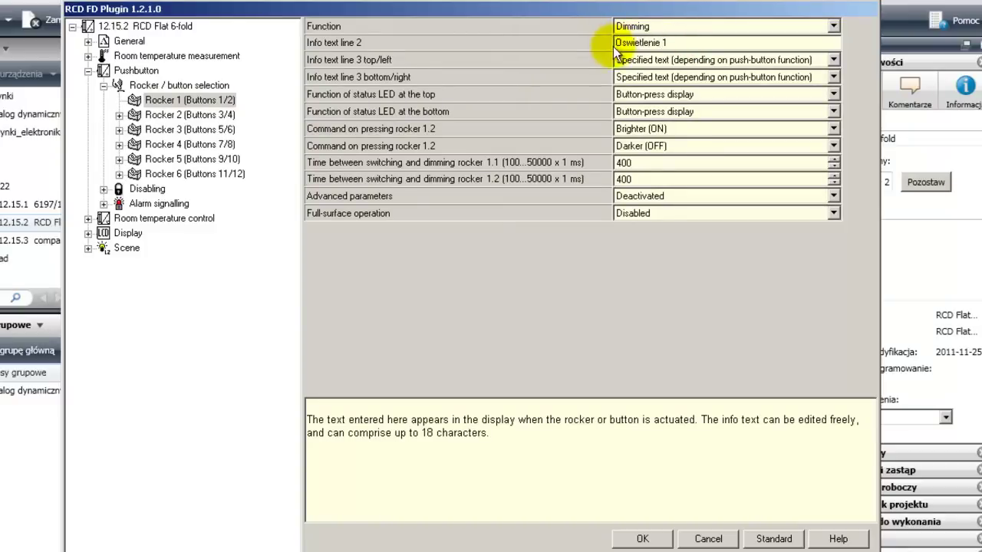
- Set info text line 2 to Oswietlenie 2 for Rocker 2 and to Sceny for Rocker 3
left_click(221, 115)
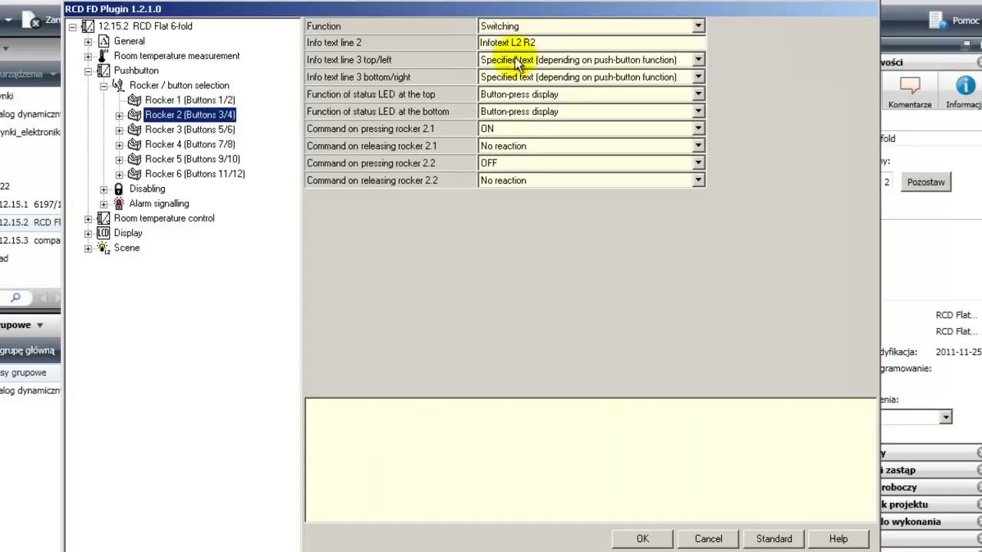
left_click(557, 42)
key("BackSpace")
type("Oświetlenie 2")
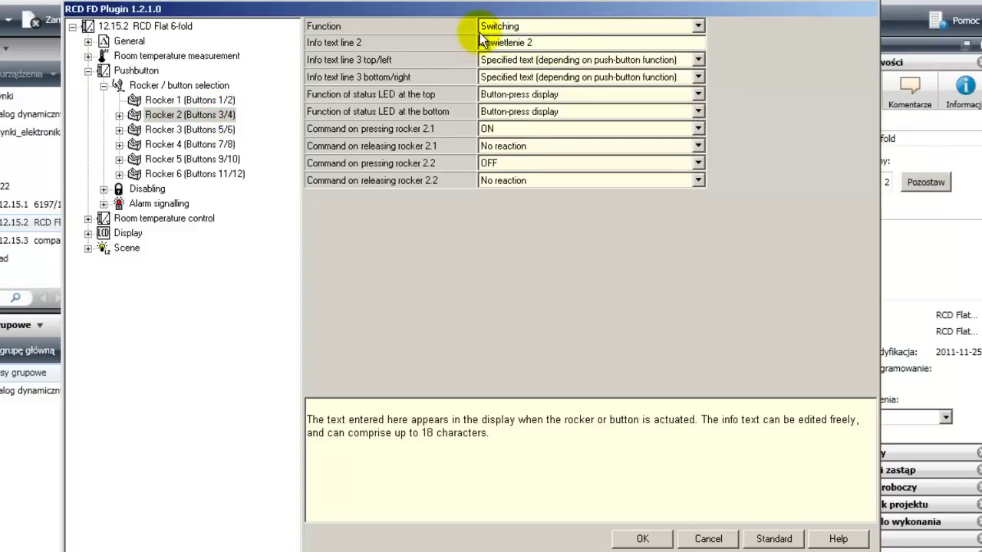
left_click(222, 130)
left_click(540, 42)
type("Sceny")
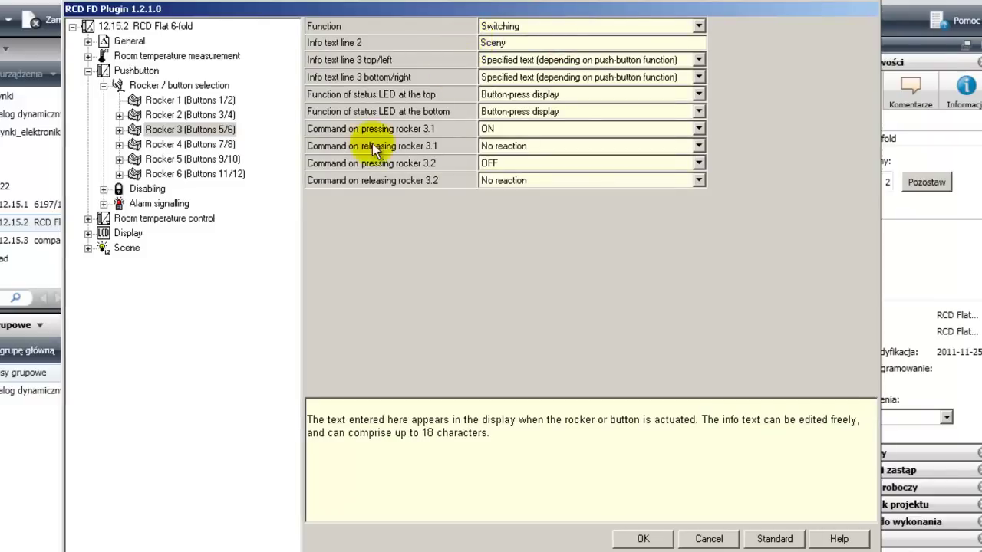
- Configure display page 1, enter a static line text for row 2 and accept the RCD Flat 6-fold device parameters
left_click(88, 233)
left_click(123, 247)
left_click(656, 79)
left_click(654, 100)
left_click(156, 262)
left_click(156, 277)
left_click(400, 46)
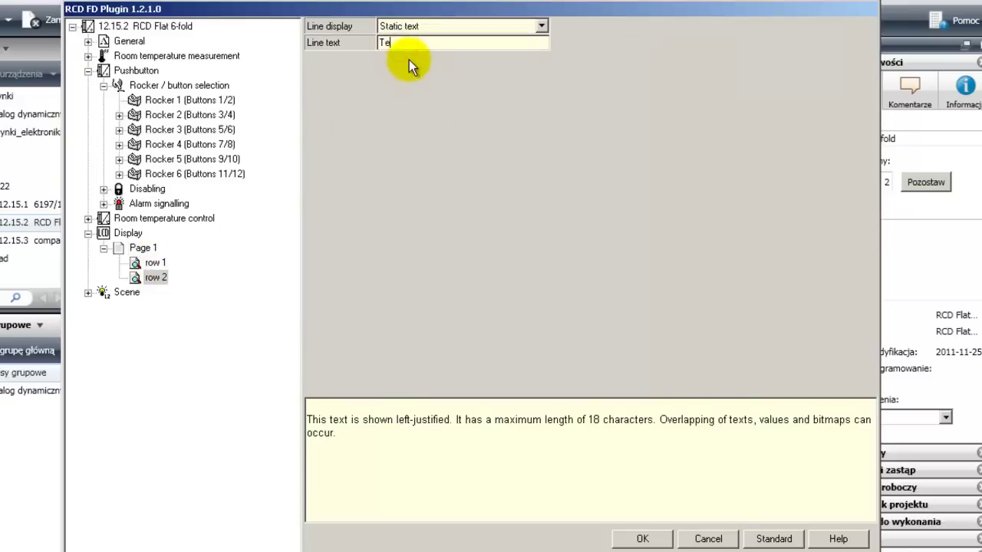
left_click(639, 538)
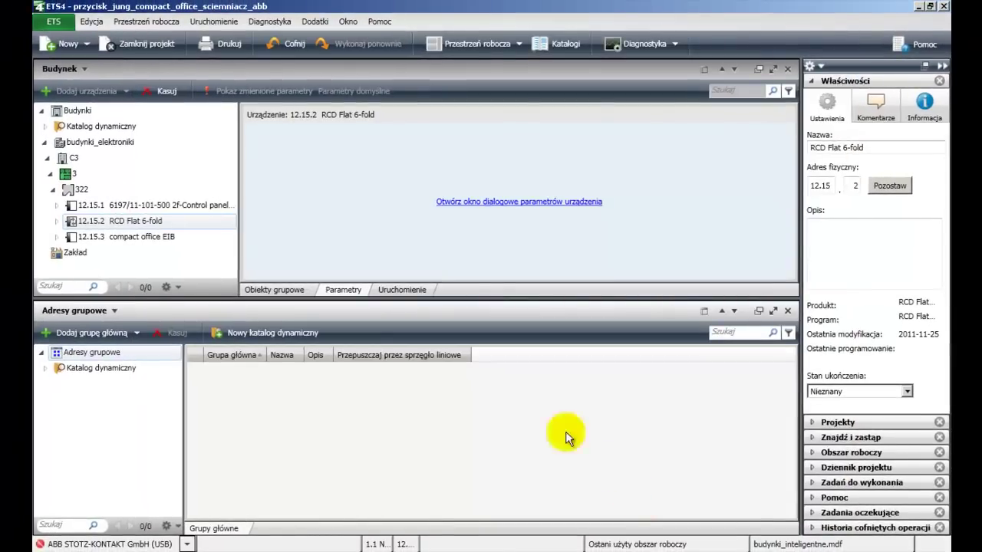
- Set the output presence of the compact office EIB detector to inactive in its general data
left_click(168, 239)
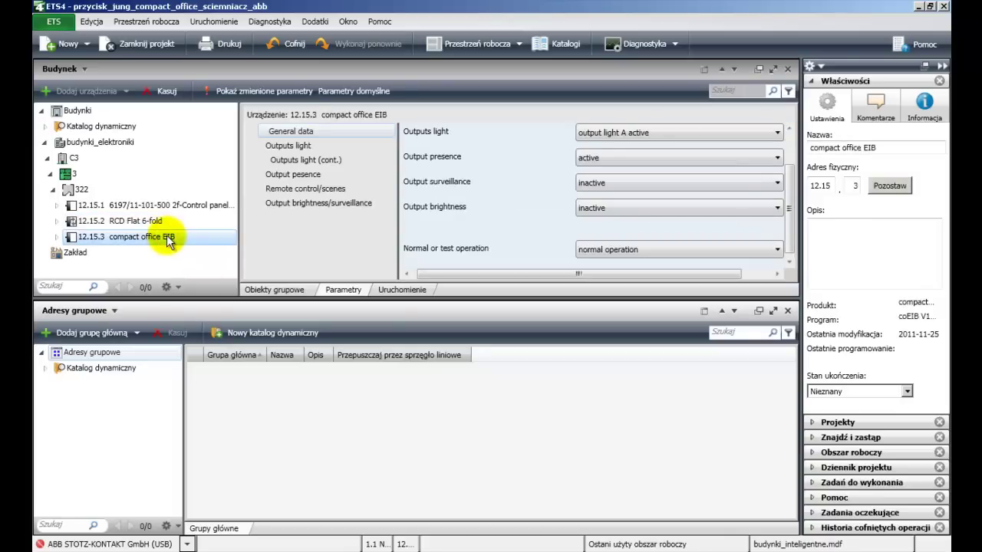
left_click(695, 157)
left_click(696, 170)
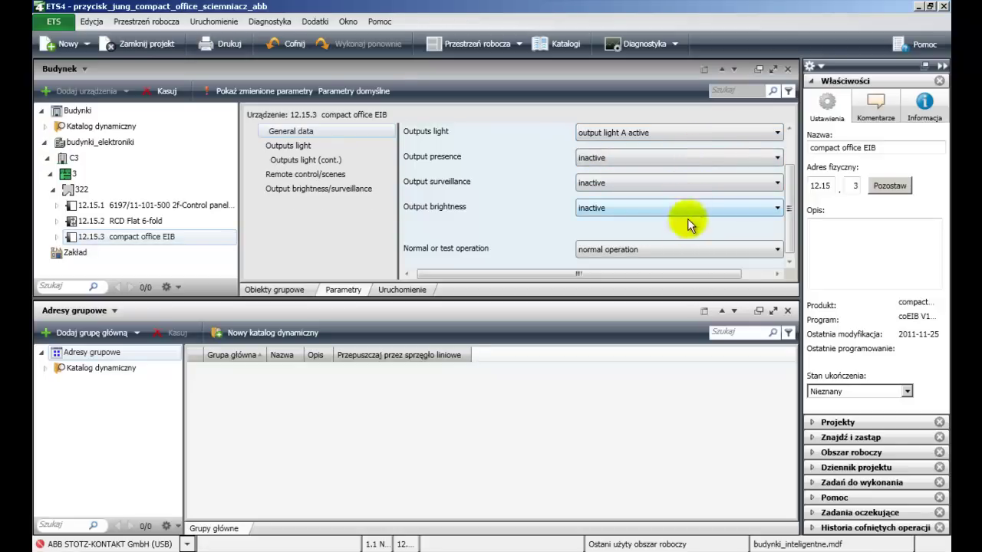
- Set the detector's light outputs to constant light control with semi-automatic operation
left_click(319, 145)
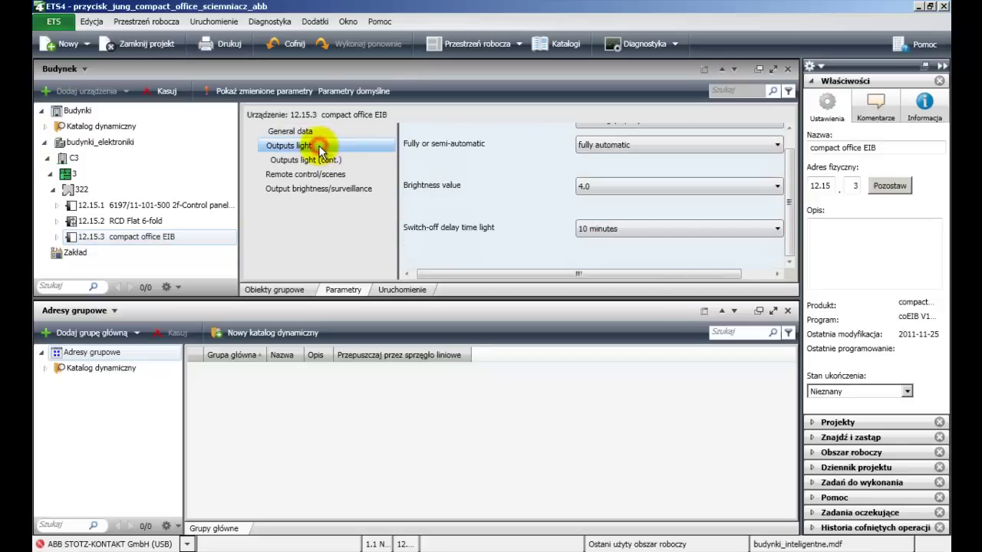
scroll(792, 189, "up", 1)
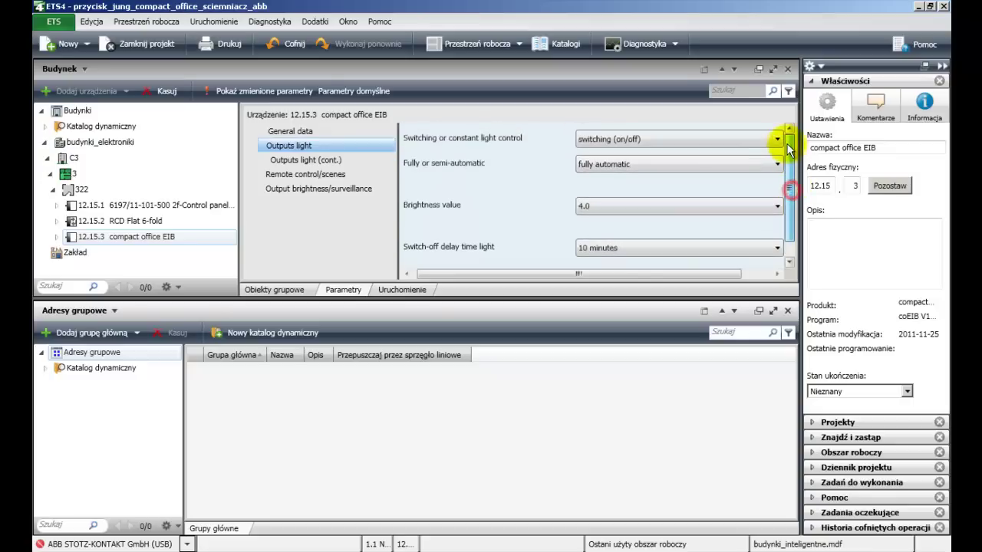
left_click(680, 139)
left_click(680, 162)
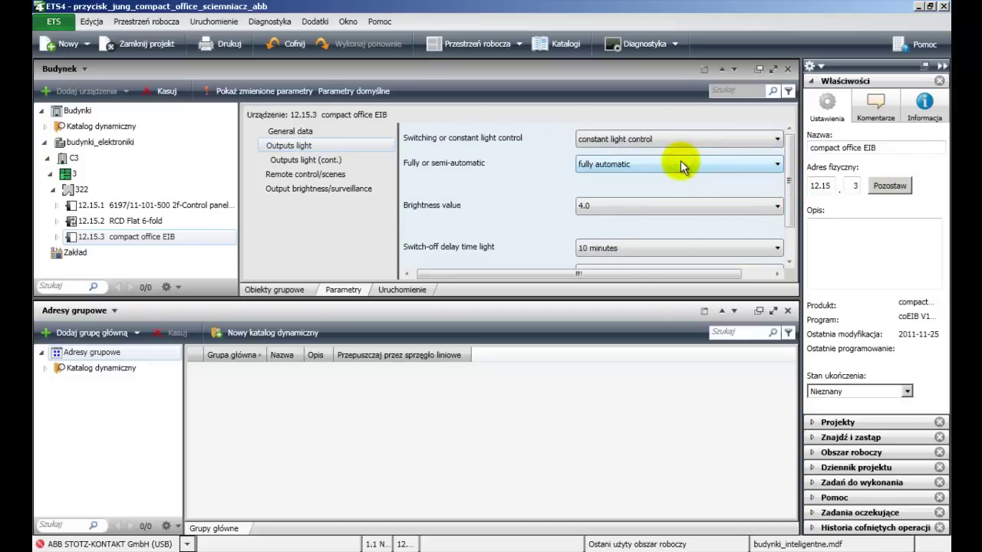
left_click(680, 161)
left_click(682, 184)
- Set the light output's brightness value to 3.0 and its switch-off delay time to 30 seconds
left_click(681, 205)
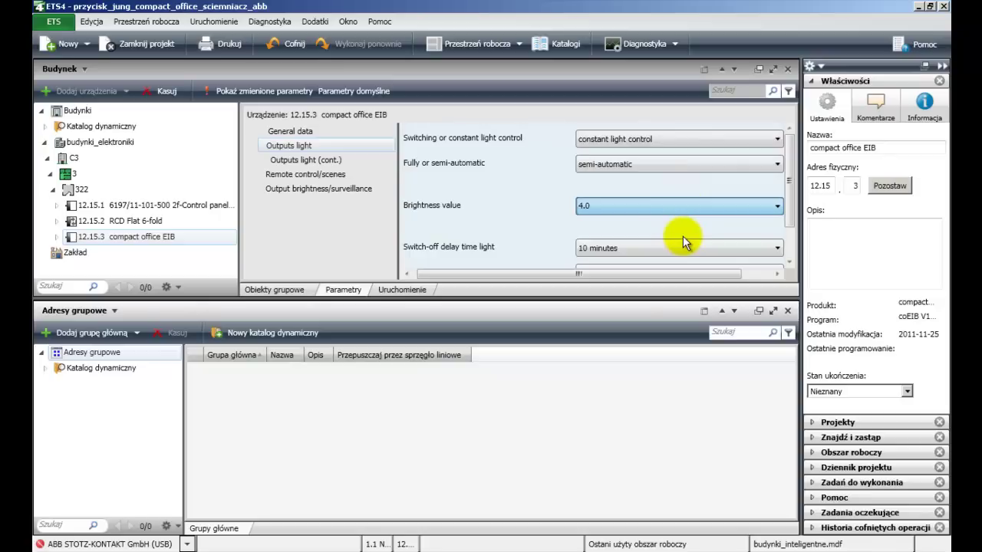
key("Up")
left_click_drag(787, 201, 790, 230)
left_click(659, 204)
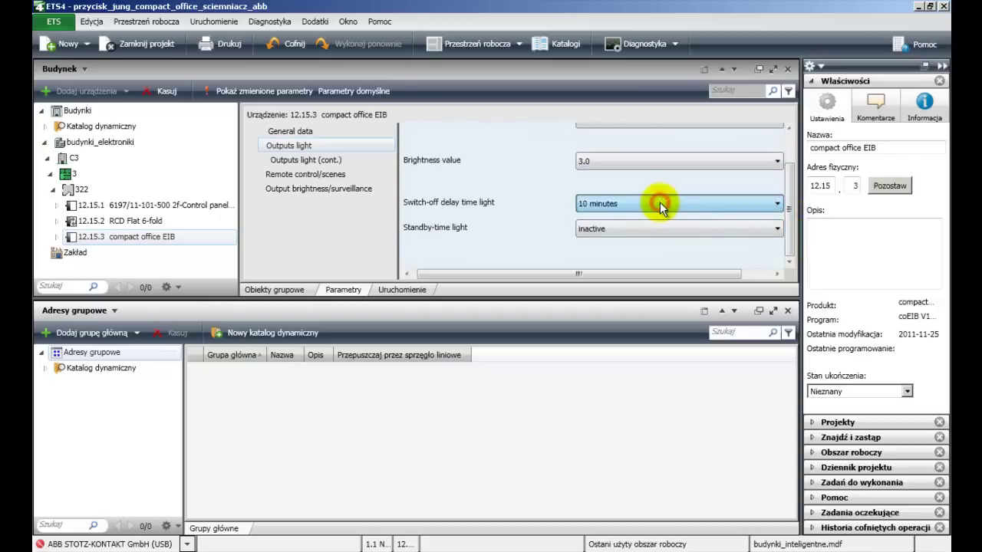
scroll(660, 213, "up", 1)
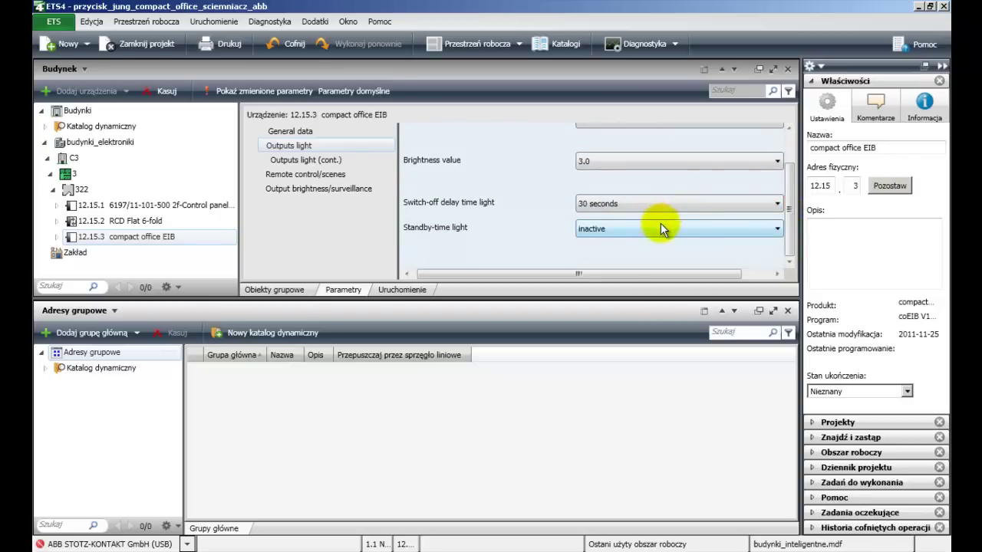
- Set the change-over brightness-value to active in the continued light output parameters
left_click(322, 159)
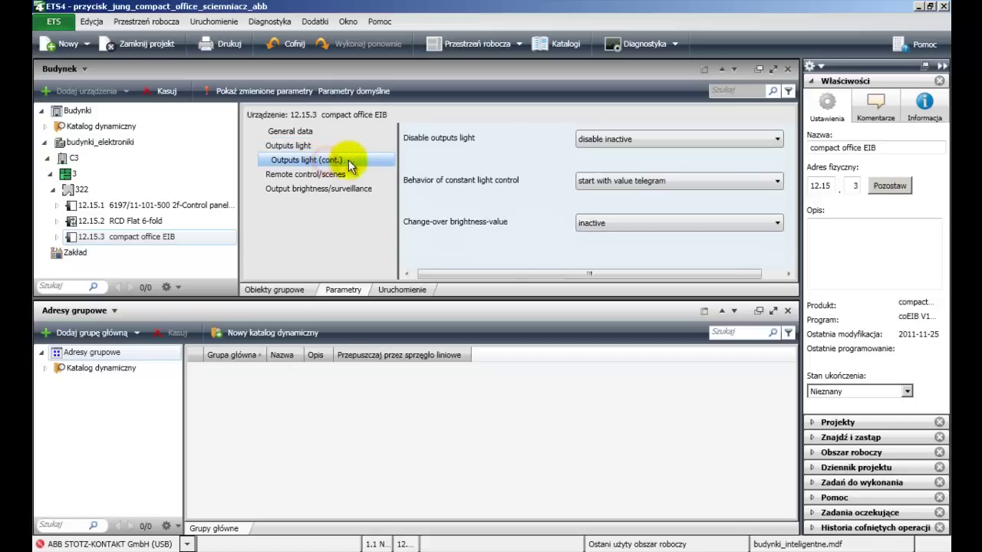
left_click(630, 222)
key("Down")
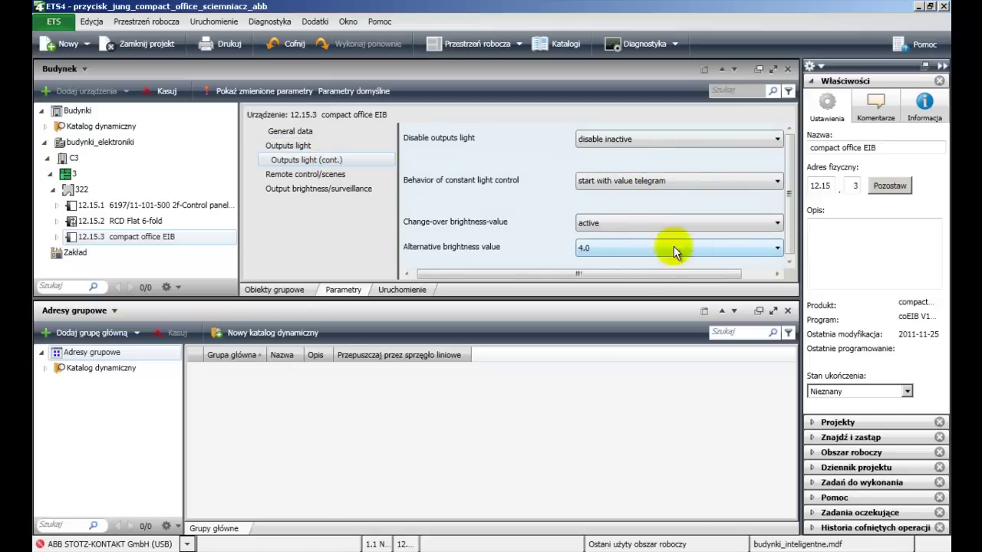
scroll(789, 231, "down", 1)
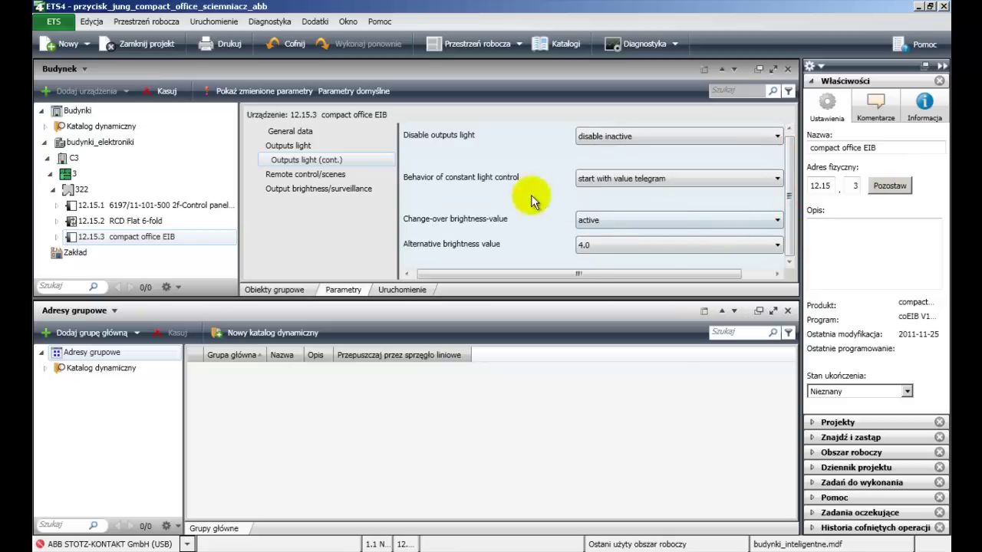
- Set the scene component in the remote control/scenes parameters to selection of a scene component
left_click(359, 176)
left_click(605, 140)
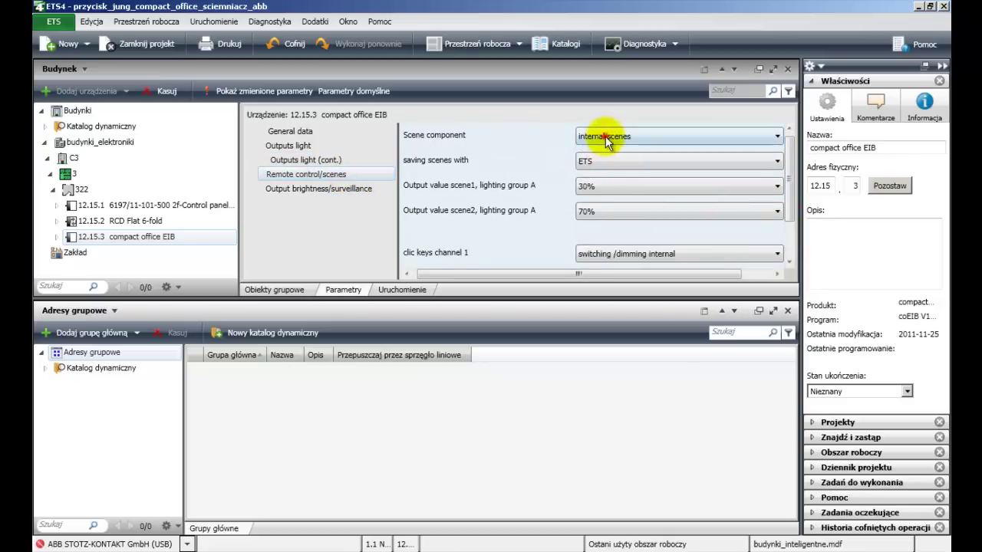
key("Up")
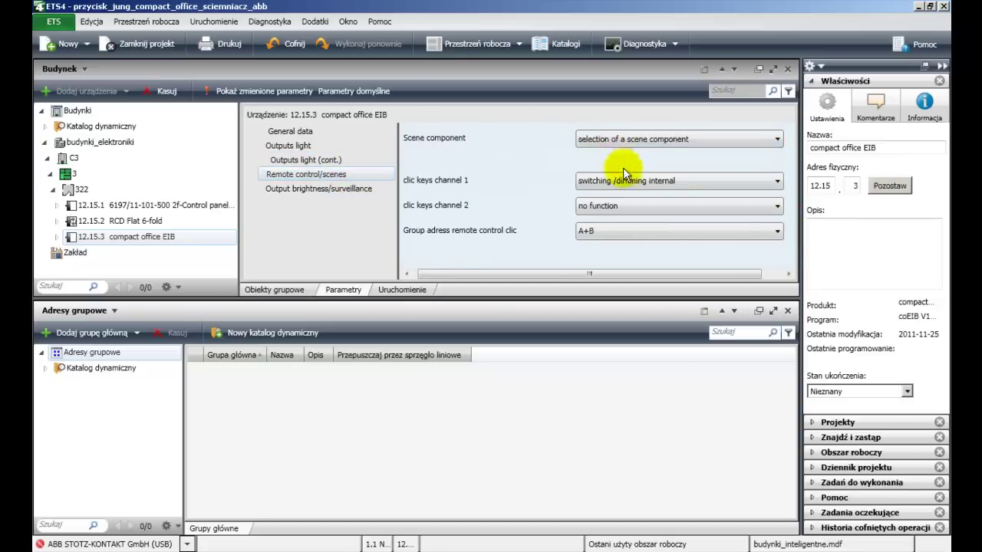
- Set clic keys channels 1 and 2 to switching/dimming external and return to the detector's group objects
left_click(625, 181)
key("Down")
left_click(636, 208)
key("Down")
key("Down")
left_click(638, 230)
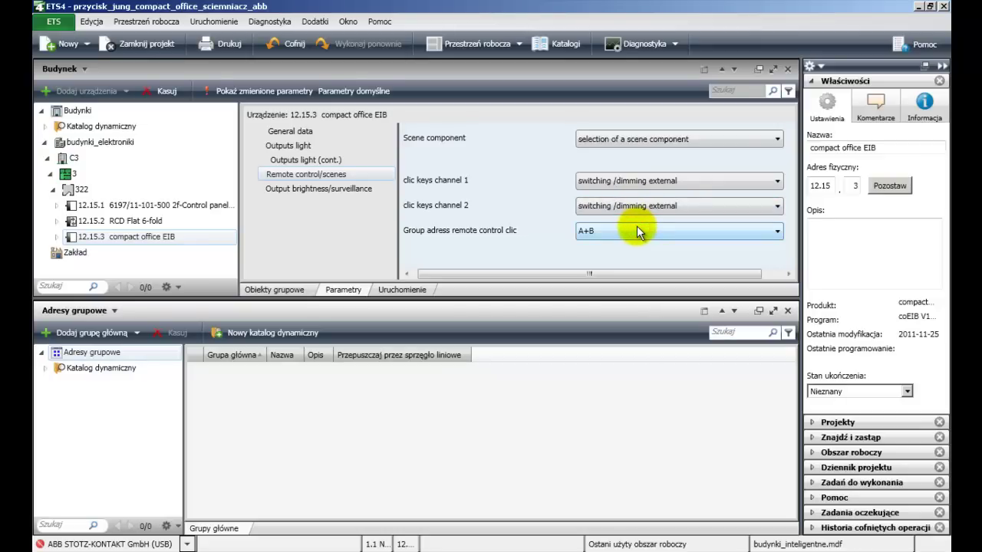
left_click(282, 288)
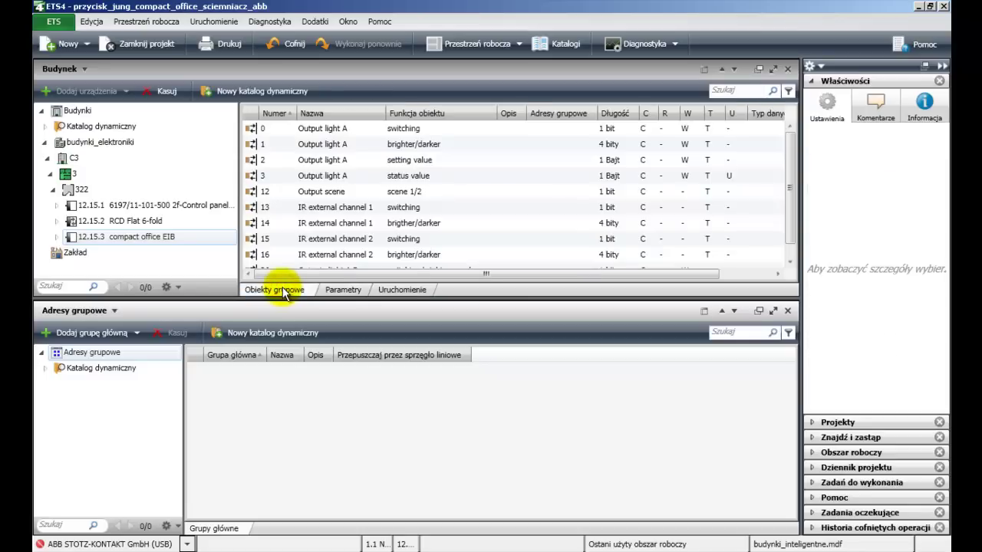
- Add a main group named glowna to the group addresses
double_click(108, 352)
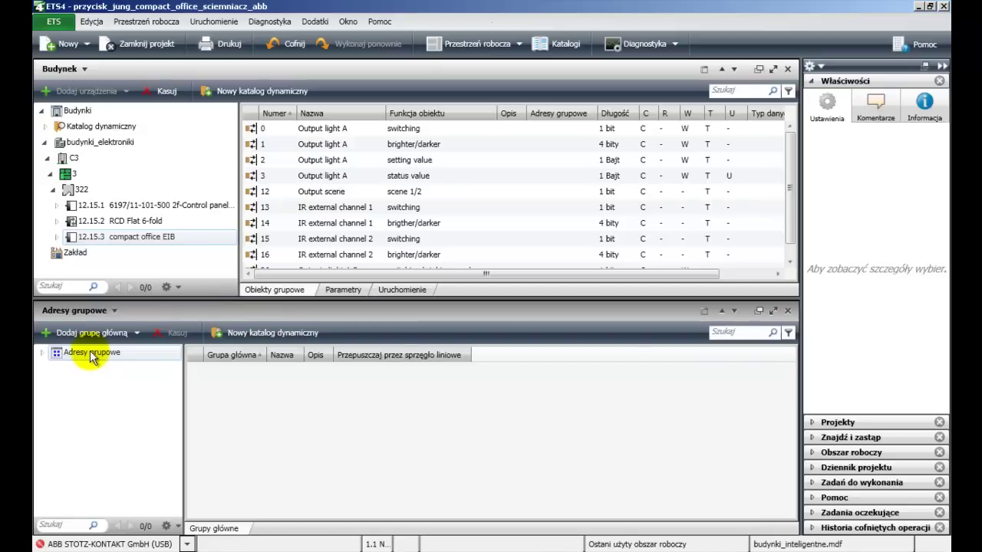
left_click(41, 352)
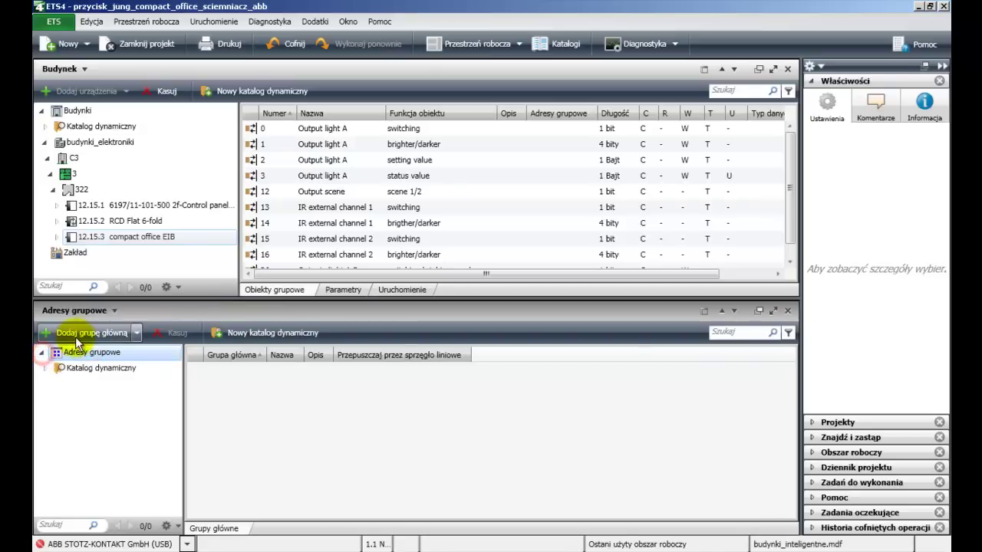
left_click(76, 338)
type("glowna")
left_click(548, 343)
- Add the group addresses wlaczanie_oswietlenia_1 and sciemnianie_oswietlenia_1 to the main group glowna
left_click(92, 384)
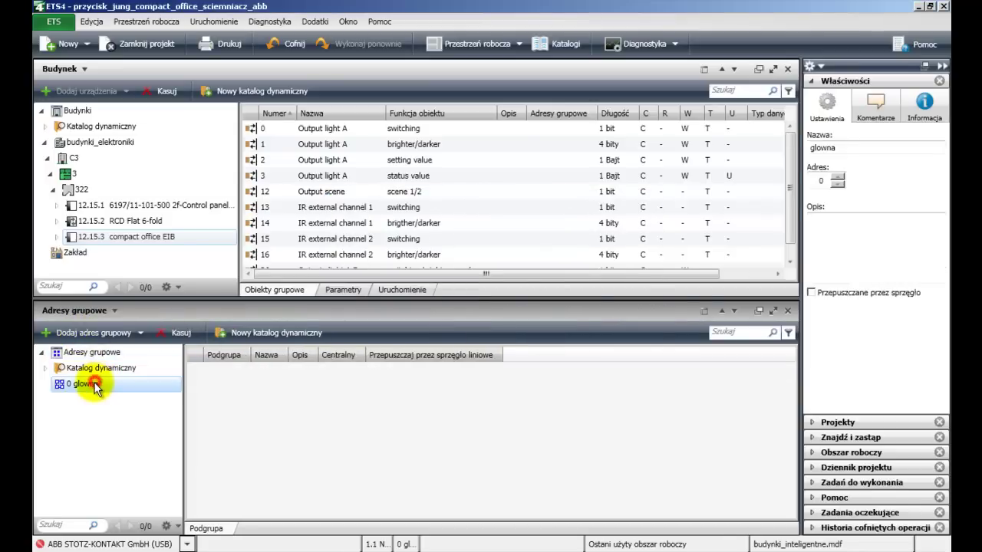
left_click(96, 334)
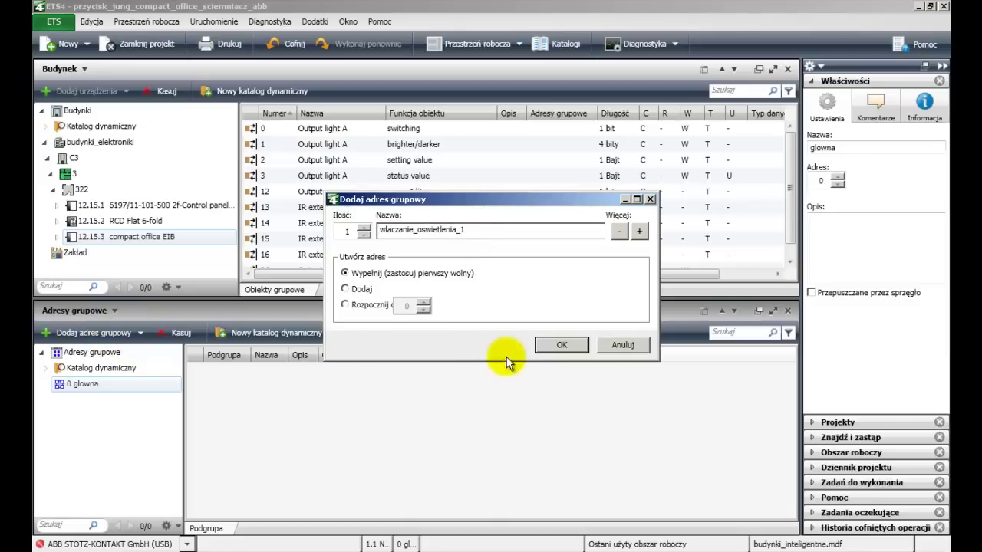
left_click(550, 344)
left_click(46, 383)
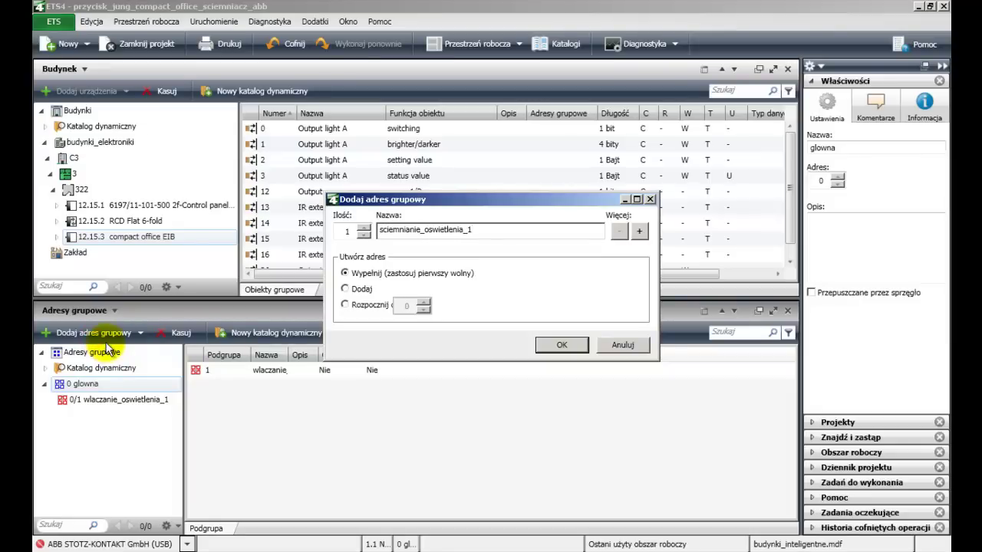
left_click(548, 345)
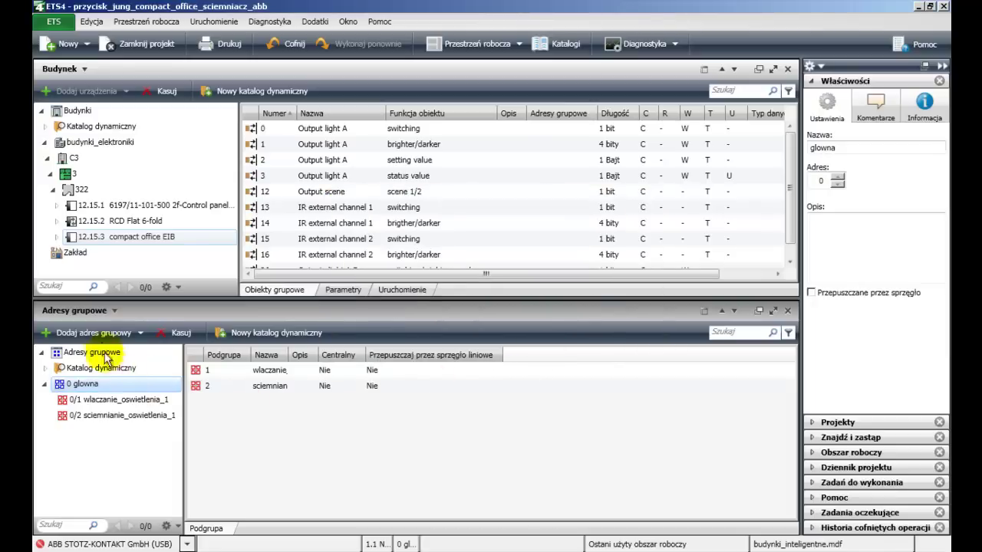
- Add the group addresses wlaczanie_oswietlenia_2 and sciemnianie_oswietlenia_2 to the main group glowna
left_click(94, 332)
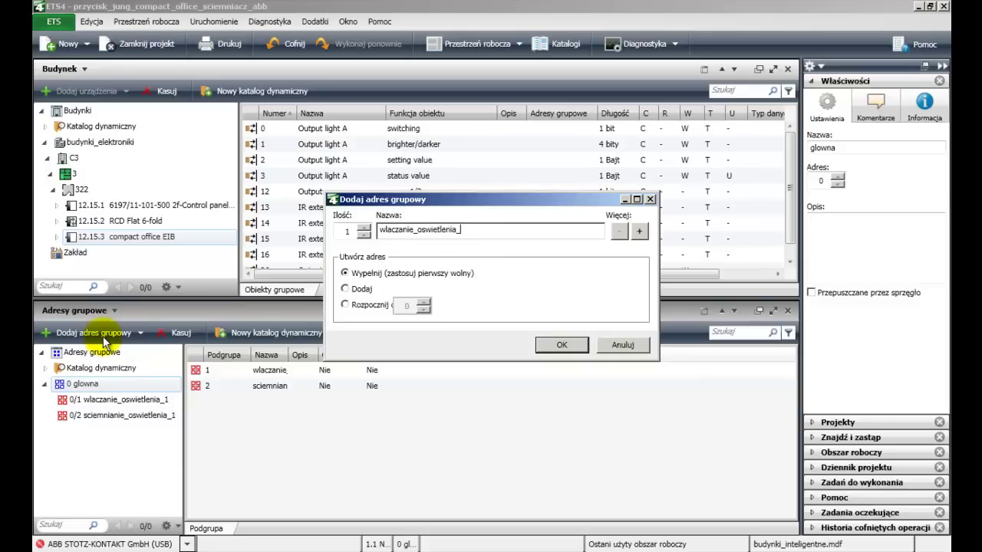
left_click(560, 345)
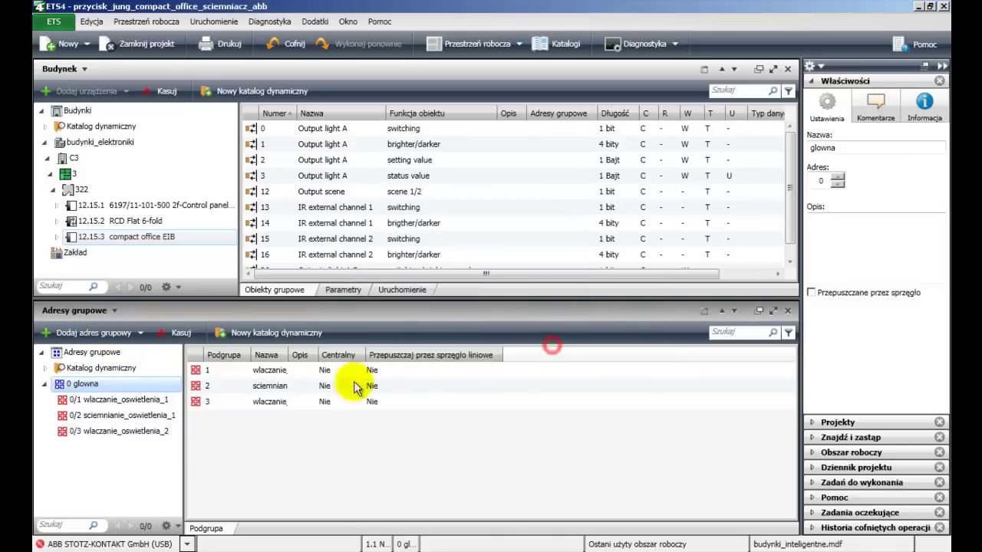
left_click(110, 337)
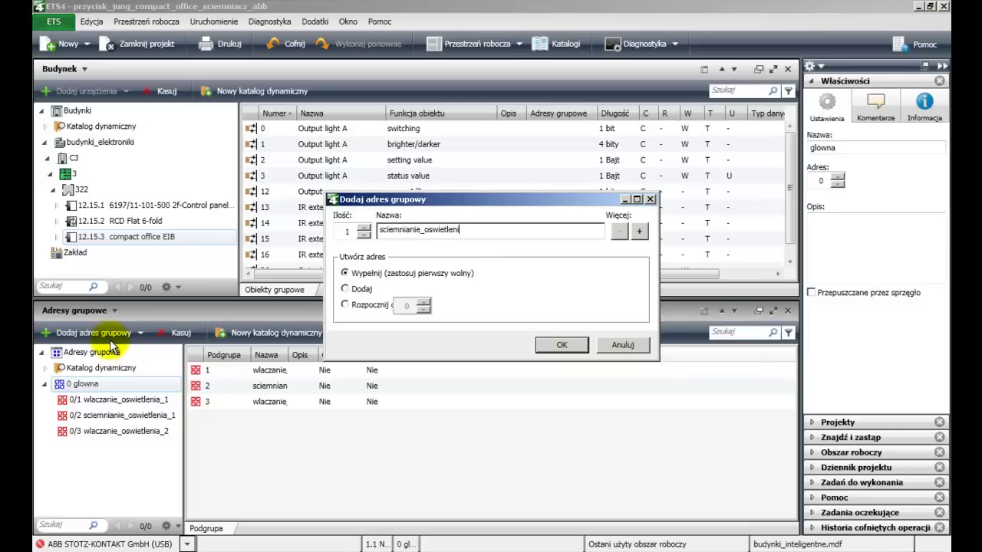
type("2")
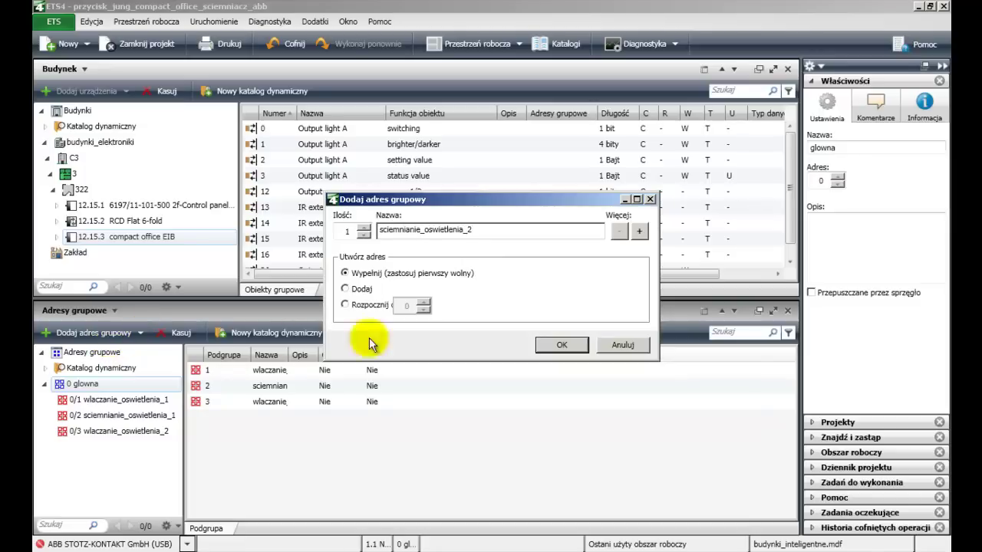
left_click(542, 345)
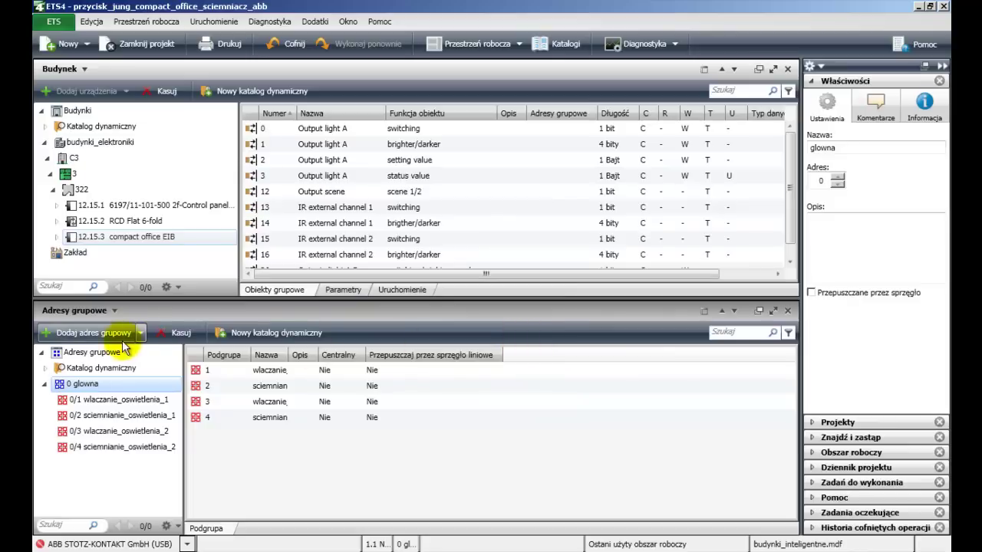
- Add the group address sceny_swietlne to the main group glowna
left_click(108, 340)
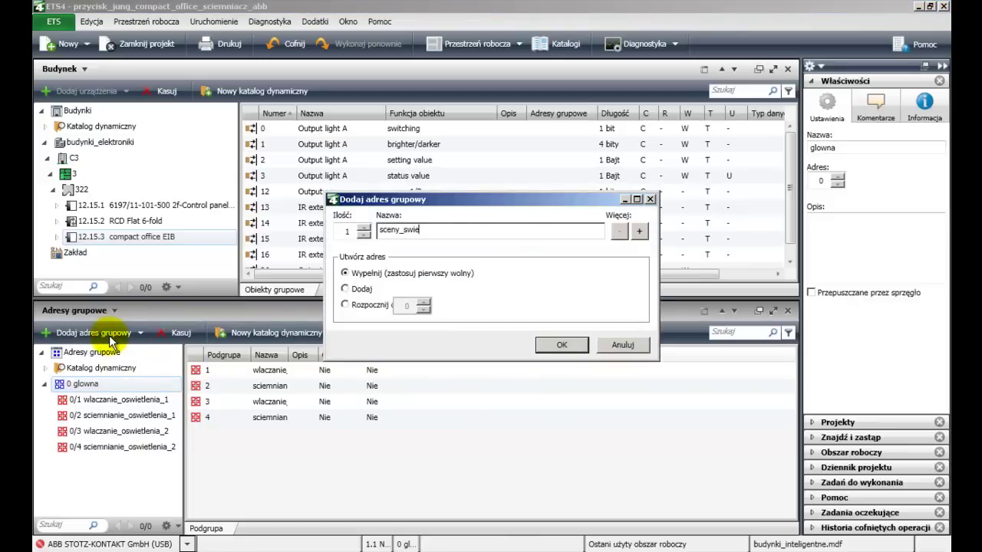
type("sceny_swietlne")
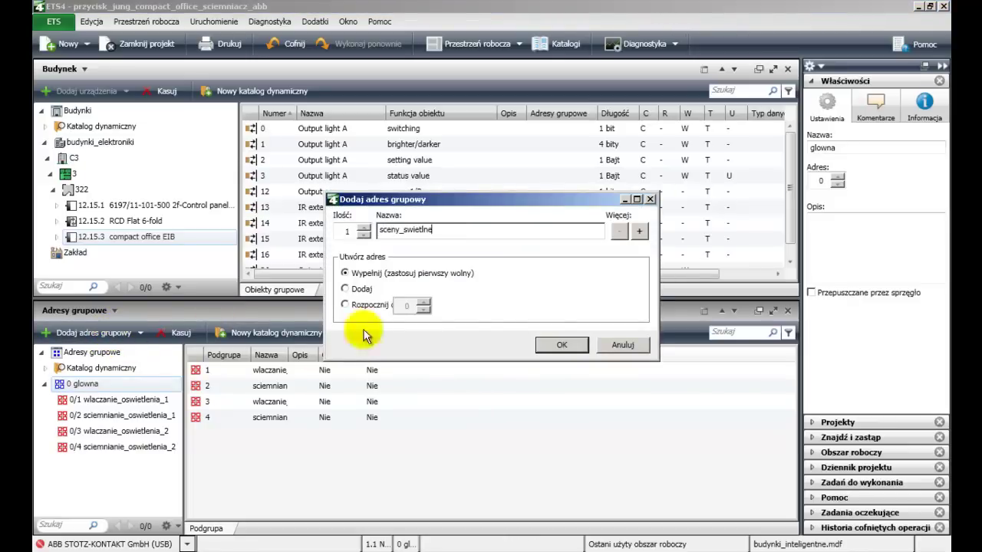
left_click(560, 344)
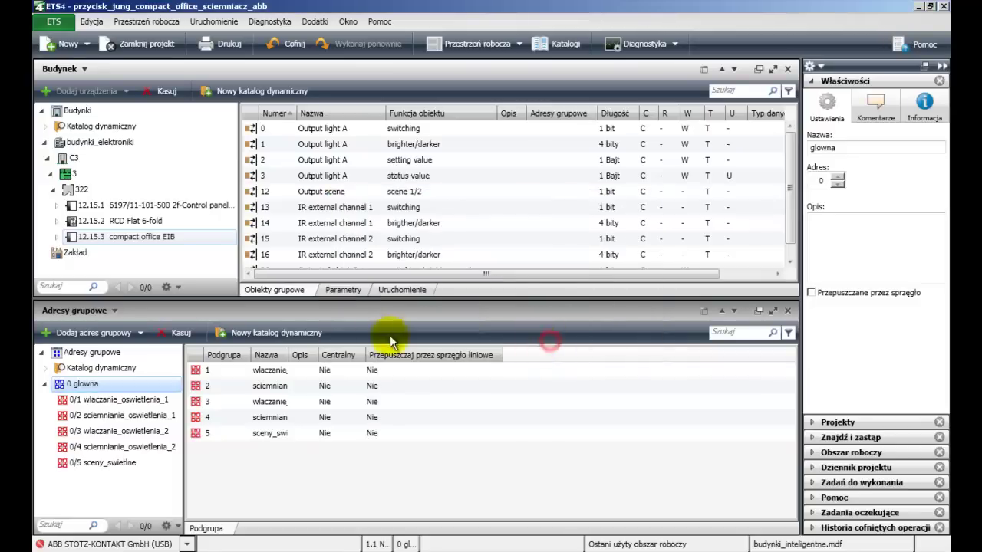
- Link the control panel's Output 1 switch, the RCD Flat's T.Rocker 1 switching and the detector's IR external channel 2 switching to wlaczanie_oswietlenia_1
left_click(276, 295)
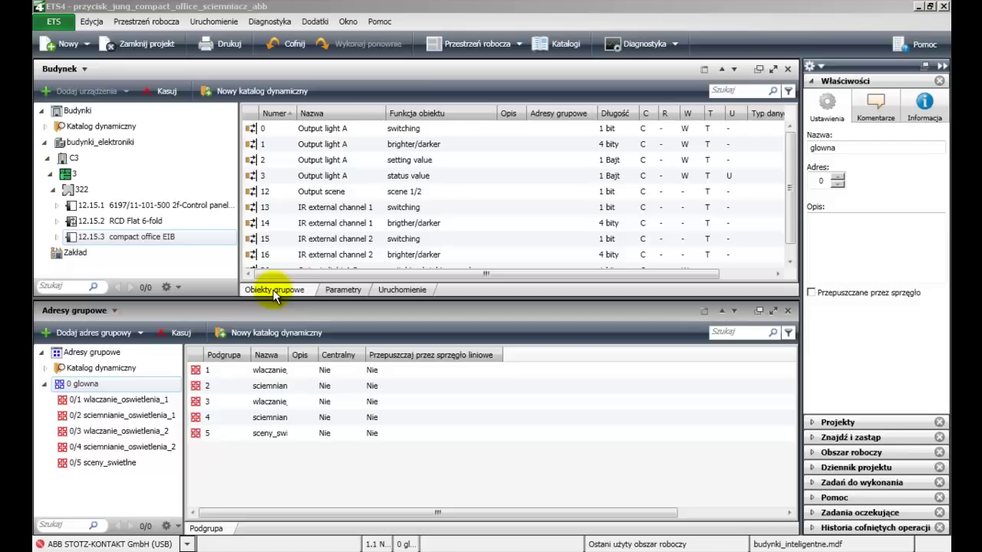
left_click(142, 399)
left_click(145, 205)
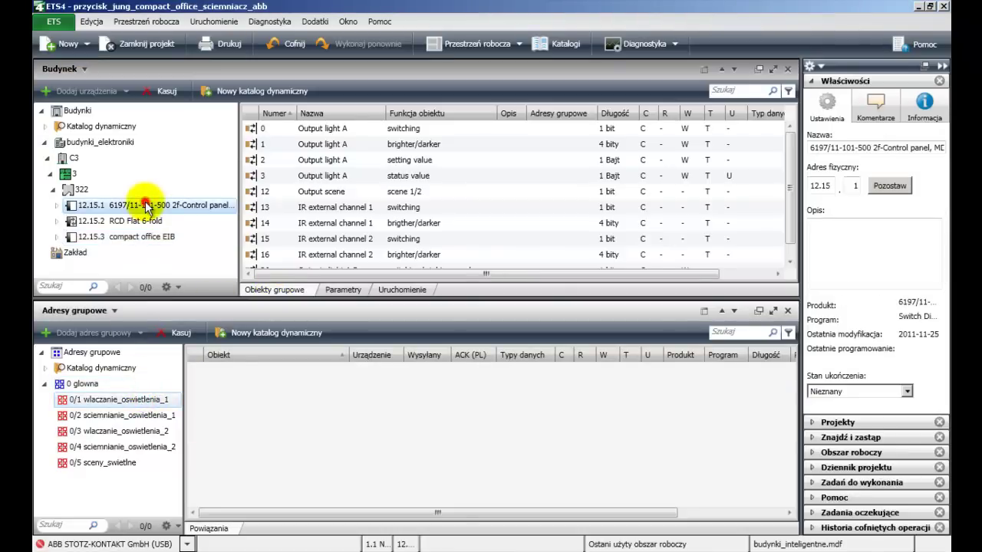
left_click_drag(427, 128, 258, 374)
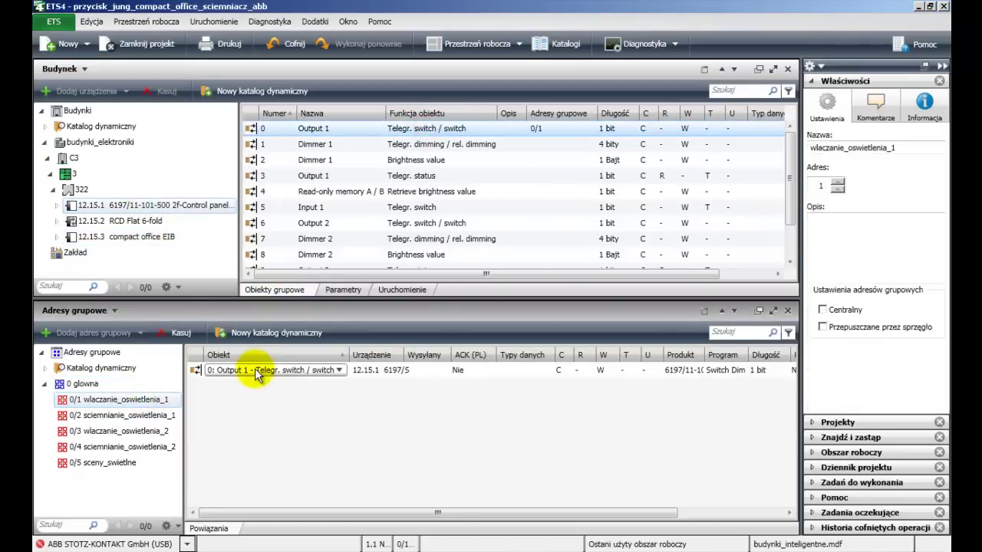
left_click(146, 221)
left_click_drag(433, 128, 258, 387)
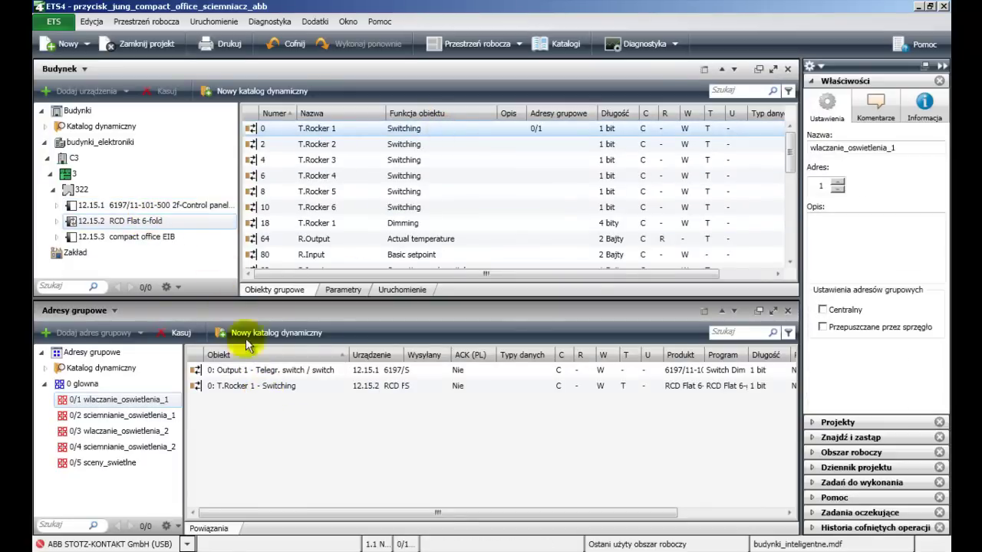
left_click(169, 238)
left_click_drag(421, 239, 273, 416)
- Link the Dimmer 1 dimming, T.Rocker 1 dimming and IR external channel 2 brighter/darker objects to sciemnianie_oswietlenia_1
left_click(106, 414)
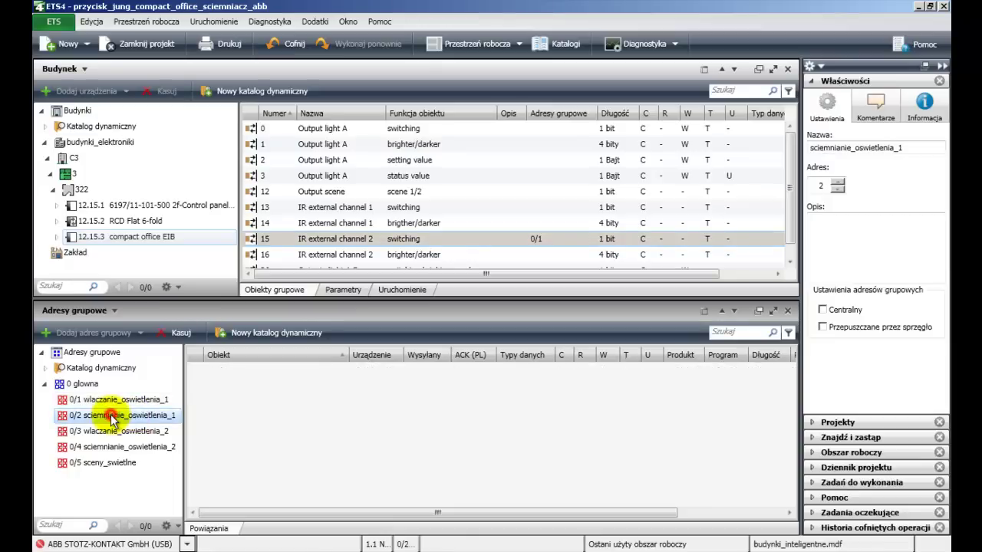
left_click(166, 205)
left_click_drag(405, 144, 270, 381)
left_click(135, 220)
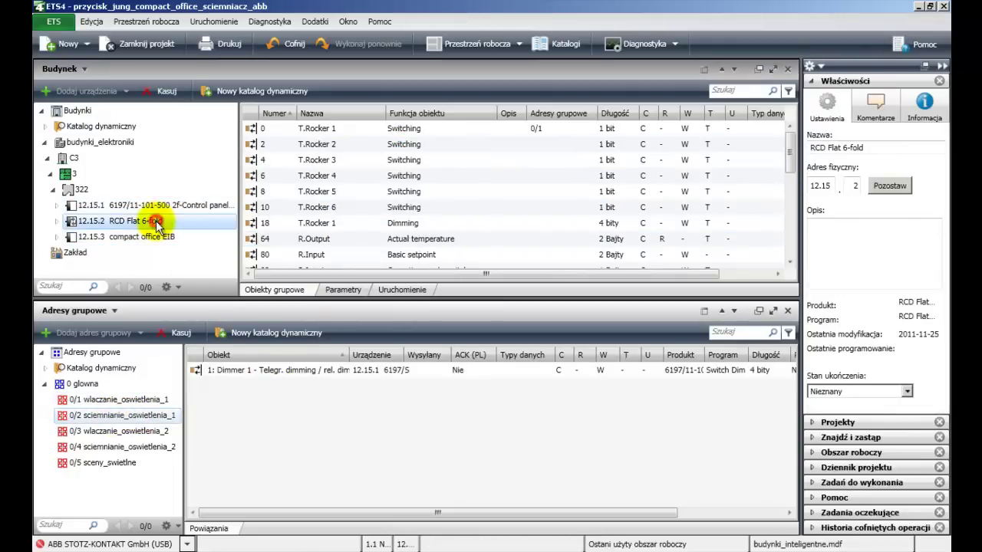
left_click_drag(353, 222, 249, 389)
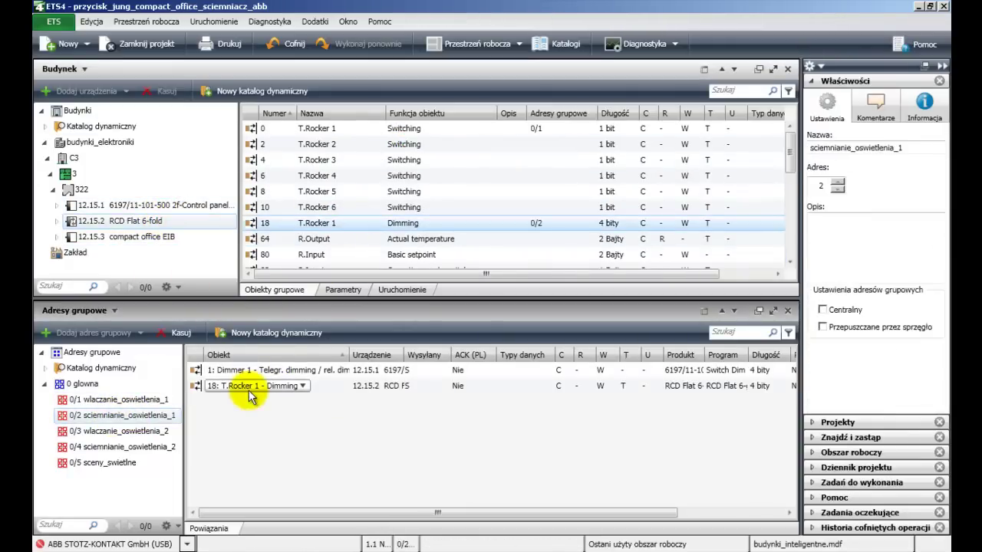
left_click(142, 236)
left_click_drag(383, 255, 261, 388)
- Link the Output 2 switch, T.Rocker 2 switching, Output light A switching and IR external channel 1 switching objects to wlaczanie_oswietlenia_2
left_click(123, 431)
left_click(142, 207)
left_click(393, 223)
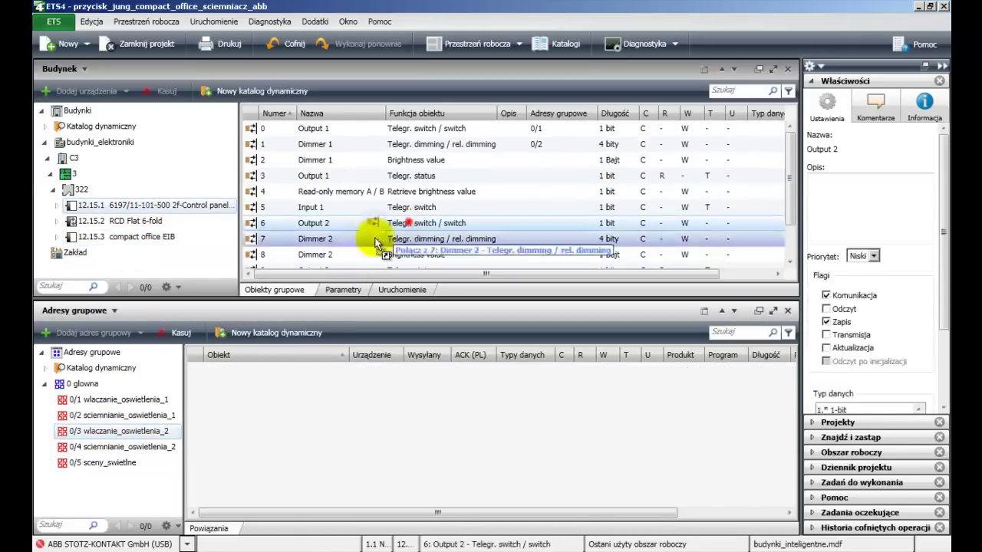
left_click_drag(393, 223, 285, 386)
left_click(138, 221)
left_click_drag(414, 129, 274, 406)
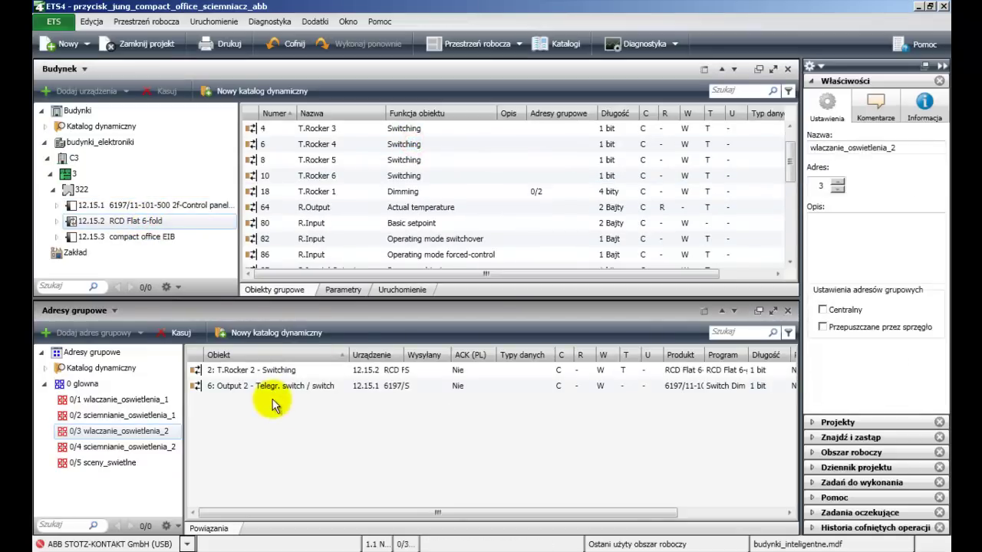
left_click(170, 237)
left_click_drag(416, 130, 285, 415)
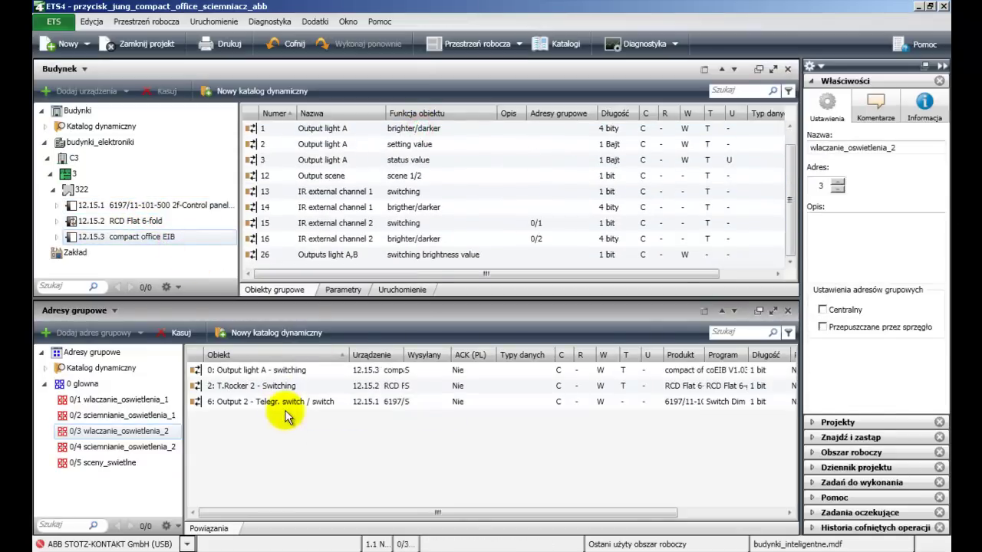
left_click(405, 191)
left_click_drag(405, 191, 286, 418)
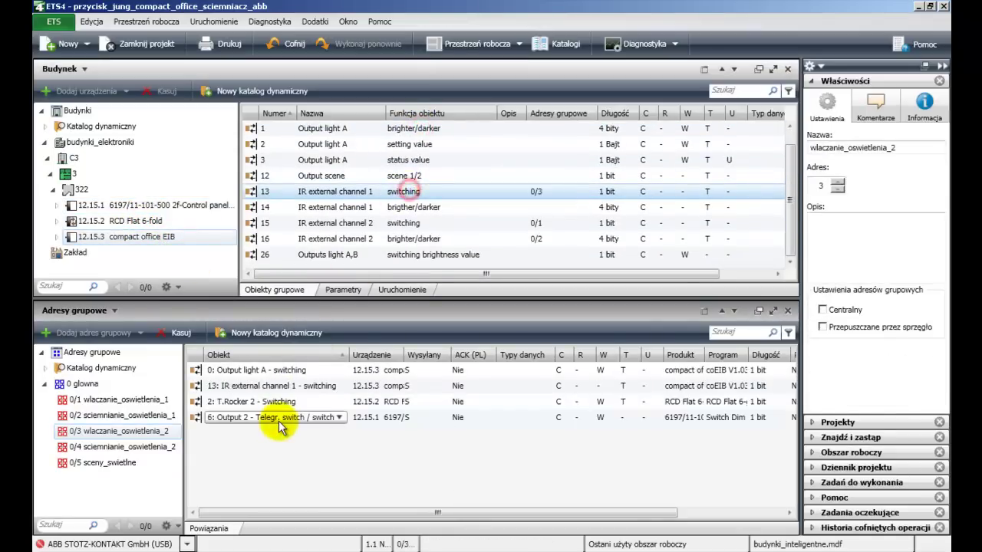
- Link the control panel's Dimmer 2 brightness value and the detector's Output light A setting value to sciemnianie_oswietlenia_2
left_click(157, 447)
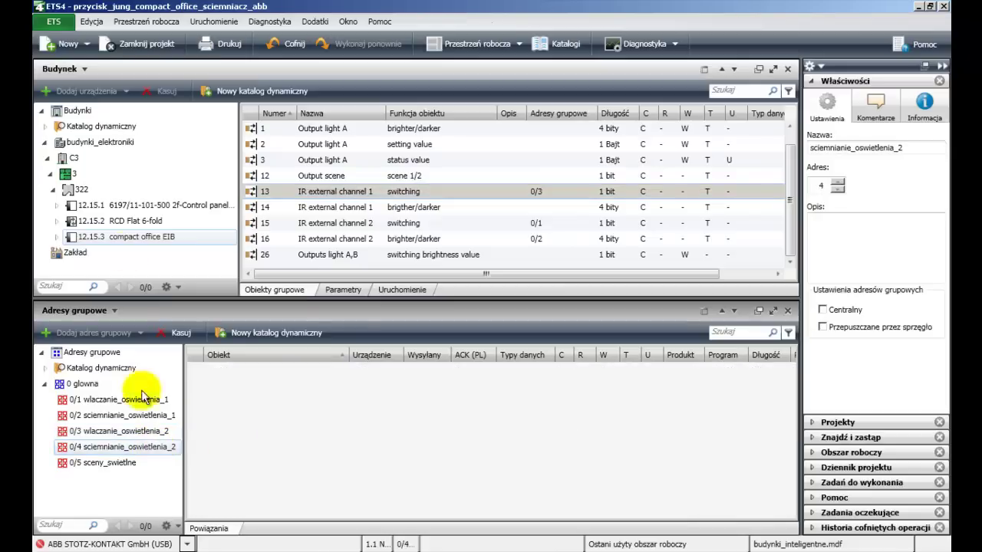
left_click(127, 205)
left_click_drag(395, 254, 310, 376)
left_click(164, 238)
left_click_drag(406, 147, 256, 385)
- Link the Read-only memory A / B, T.Rocker 3 switching and Output scene objects to sceny_swietlne
left_click(103, 462)
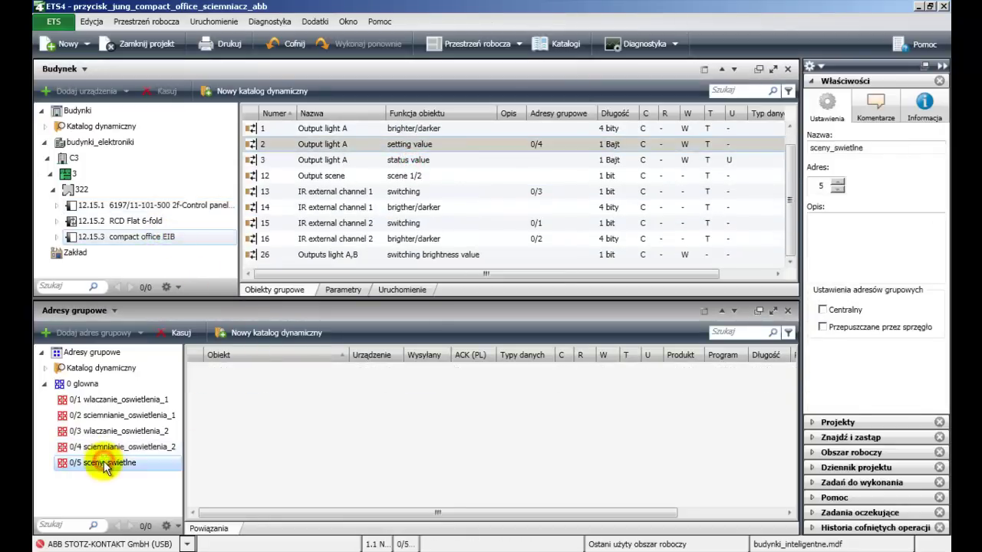
left_click(170, 207)
left_click_drag(349, 191, 252, 375)
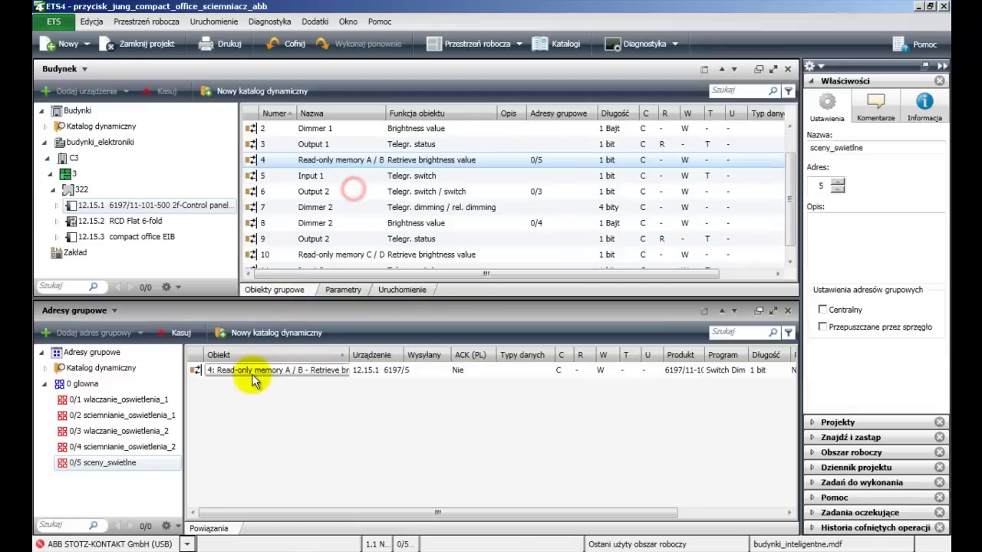
left_click(138, 222)
left_click_drag(383, 160, 258, 399)
left_click(153, 236)
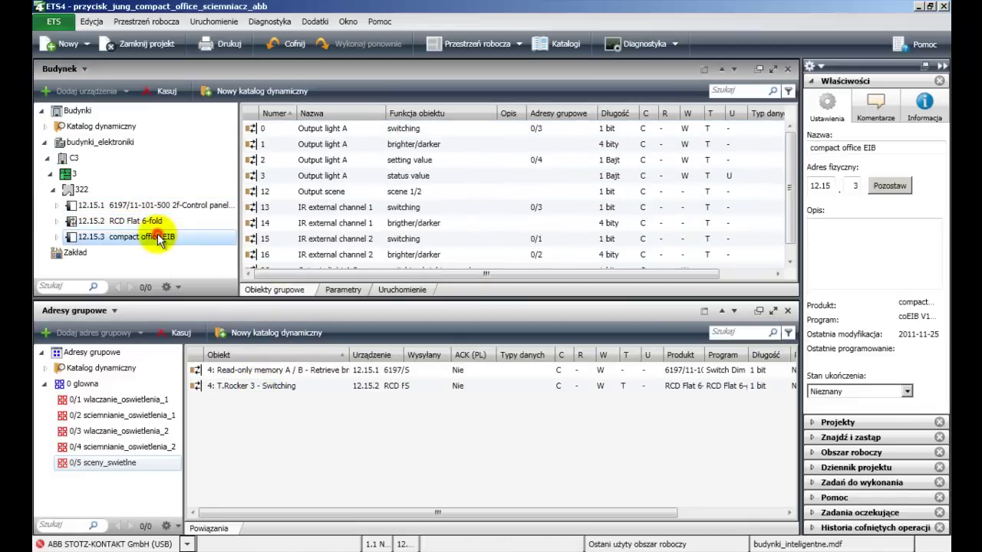
left_click_drag(353, 181, 233, 405)
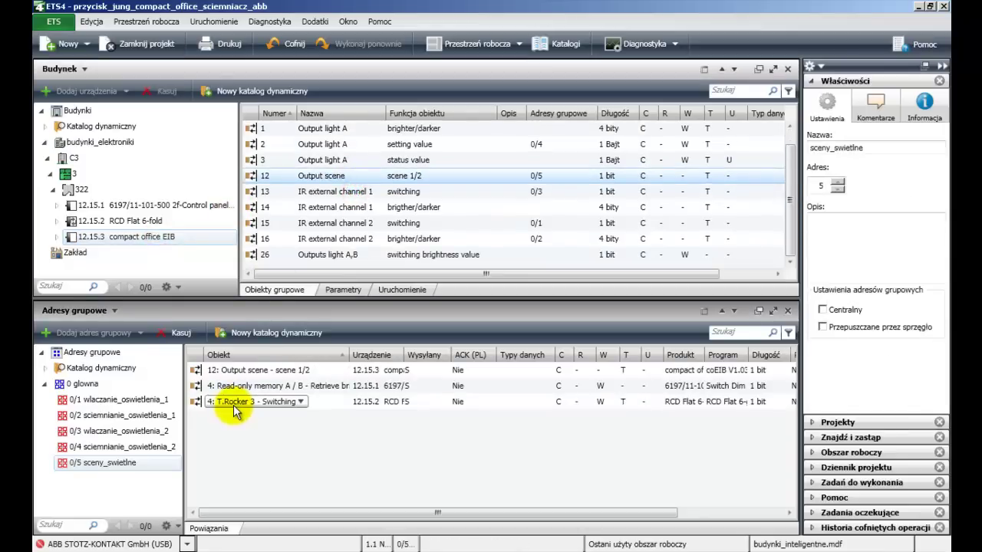
left_click_drag(370, 254, 257, 416)
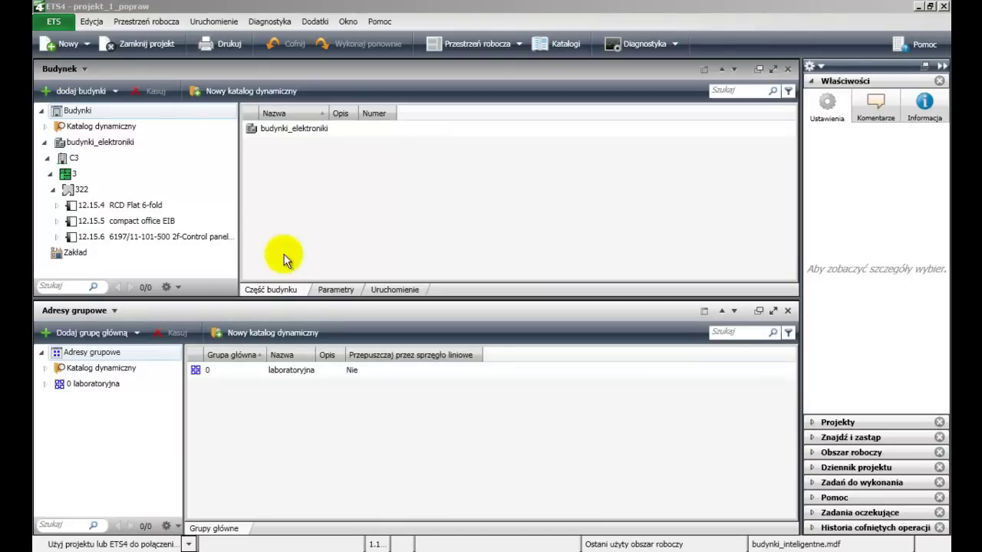
- Program everything, physical address and application, into the RCD Flat 6-fold and the compact office EIB devices
right_click(121, 205)
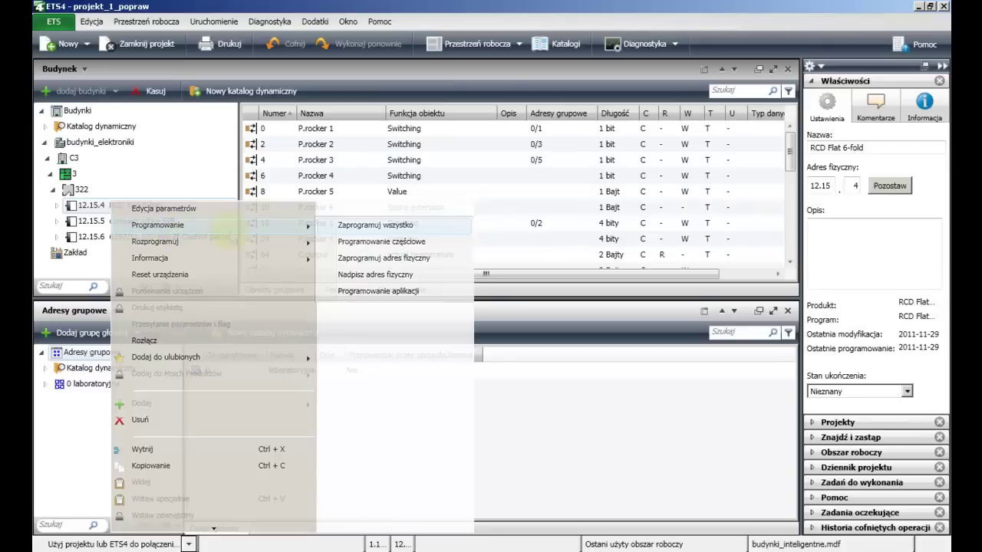
left_click(368, 224)
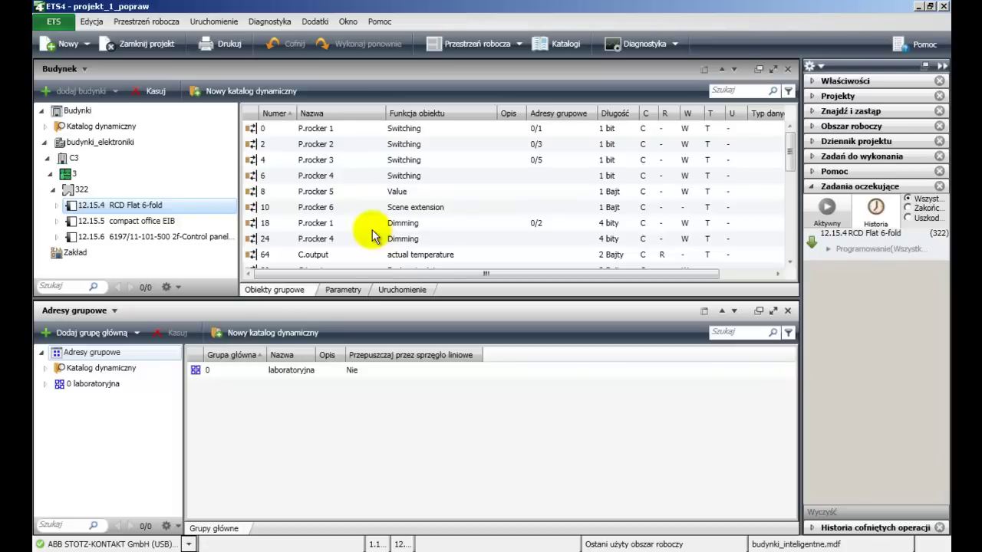
right_click(162, 222)
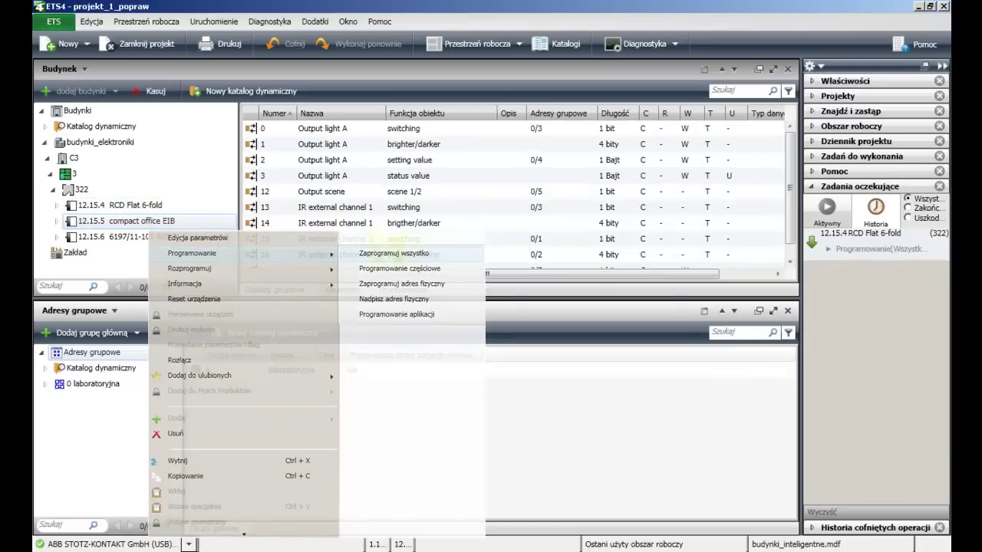
left_click(418, 252)
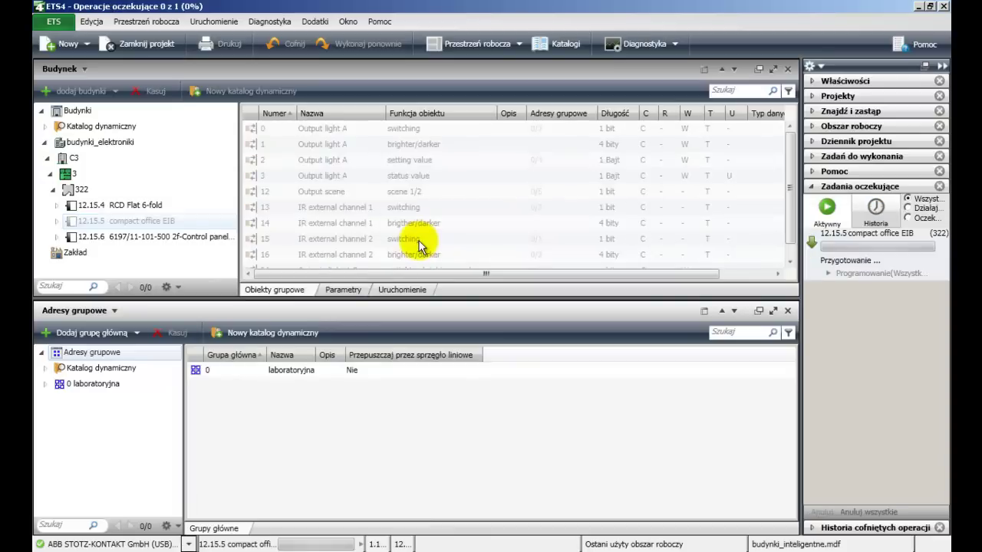